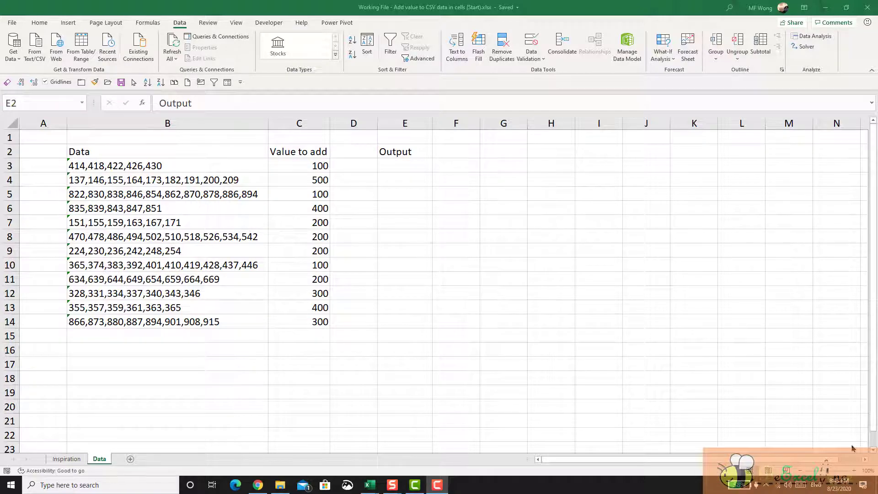
- Load the range B2:C14 into the Power Query Editor as a table with headers
{"action": "left_click", "coordinate": [152, 153]}
{"action": "left_click", "coordinate": [152, 153]}
{"action": "left_click_drag", "start_coordinate": [152, 153], "coordinate": [284, 322]}
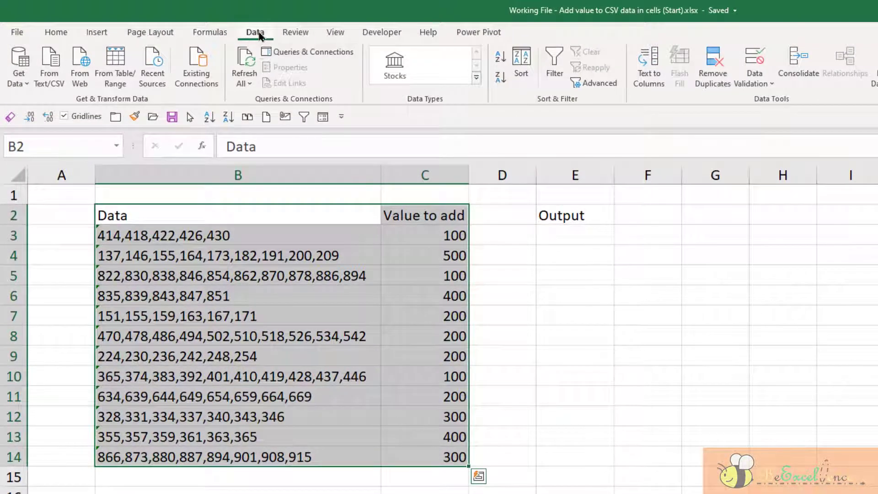
{"action": "left_click", "coordinate": [131, 59]}
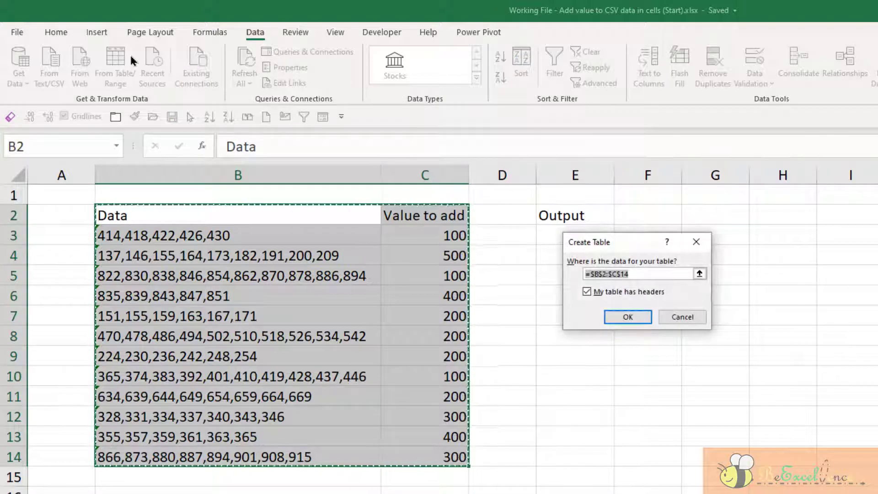
{"action": "left_click", "coordinate": [642, 319]}
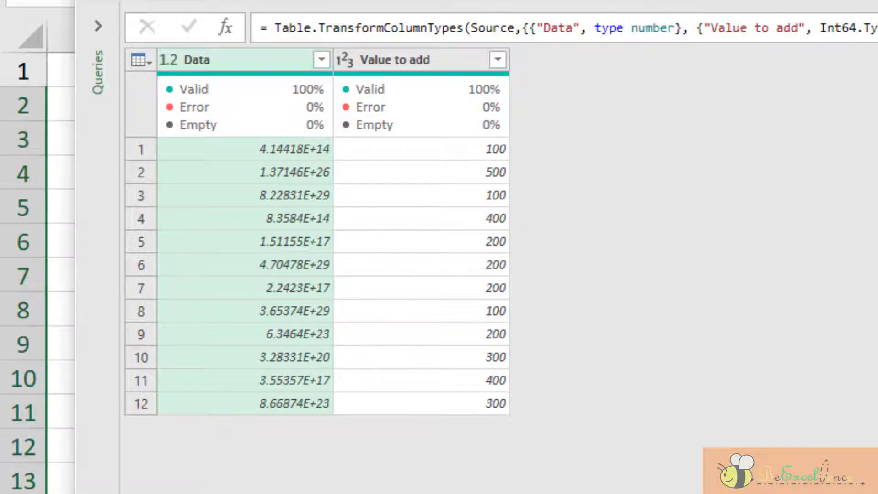
- Delete the Changed Type step from the query and widen the Data column to show its full lists
{"action": "left_click_drag", "start_coordinate": [549, 2], "coordinate": [759, 0]}
{"action": "left_click_drag", "start_coordinate": [640, 0], "coordinate": [858, 0]}
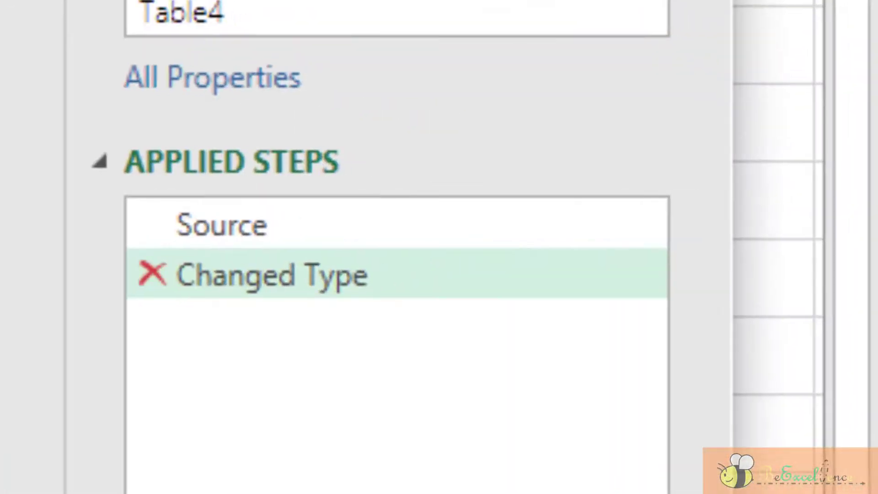
{"action": "left_click", "coordinate": [153, 275]}
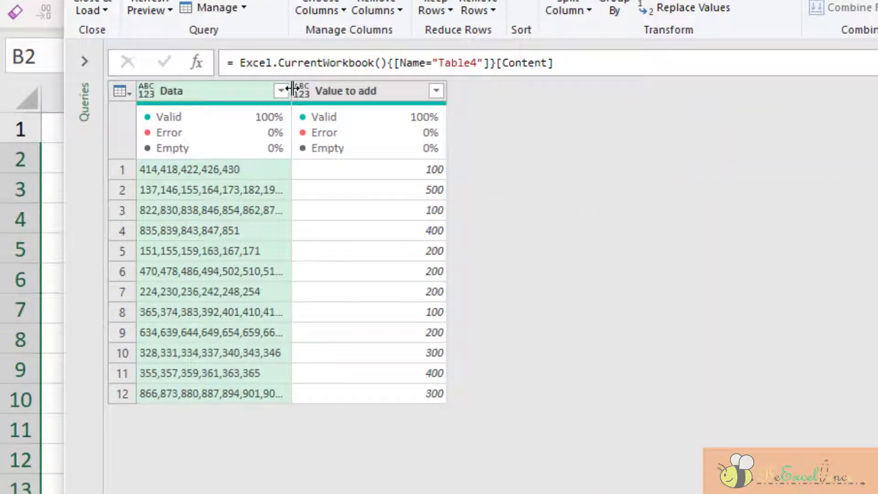
{"action": "left_click_drag", "start_coordinate": [290, 89], "coordinate": [473, 89]}
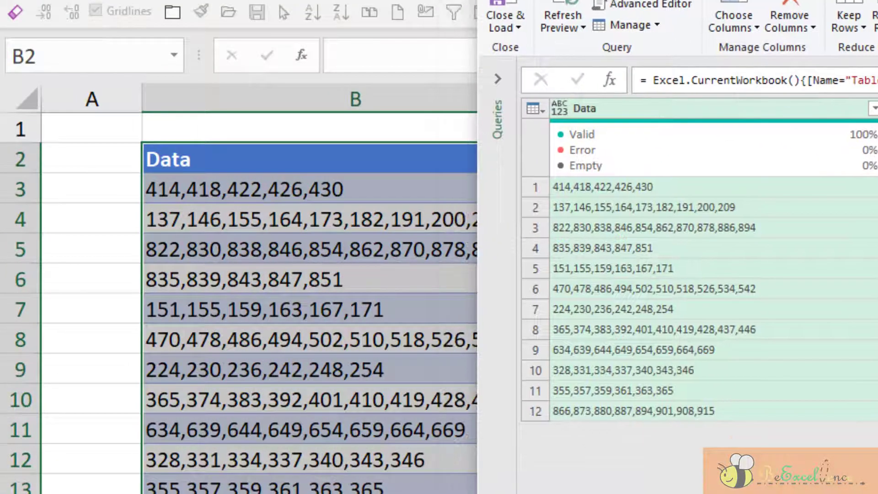
{"action": "left_click_drag", "start_coordinate": [748, 0], "coordinate": [412, 0]}
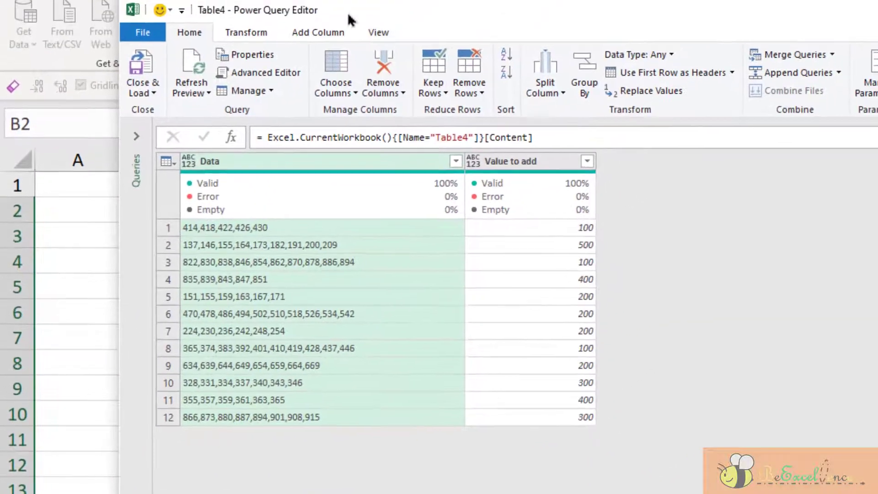
- Add an index column starting from 1 to the query
{"action": "left_click", "coordinate": [297, 34]}
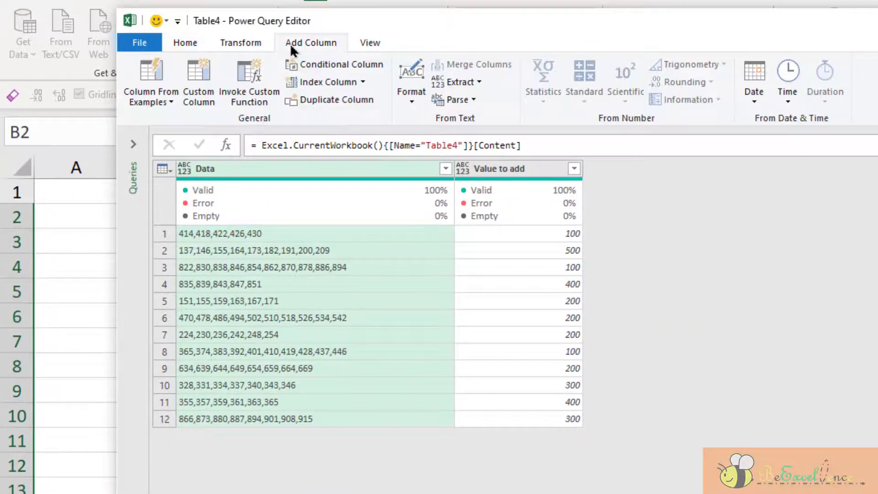
{"action": "left_click", "coordinate": [362, 82]}
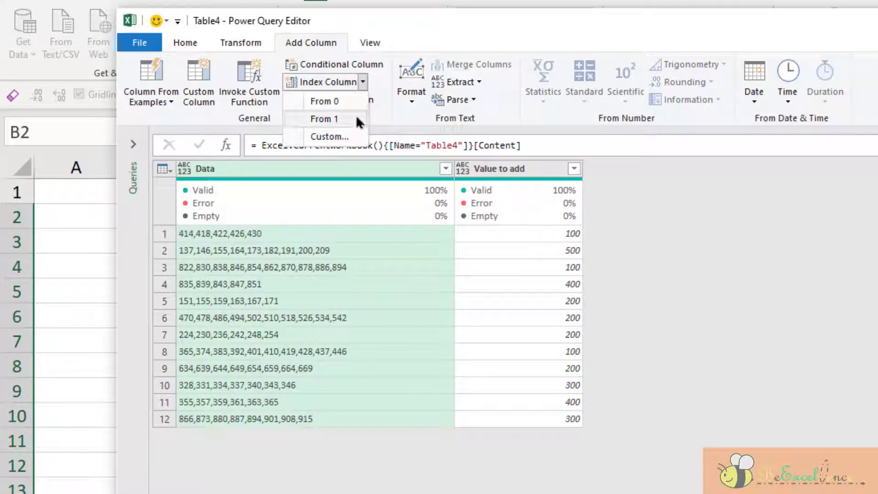
{"action": "left_click", "coordinate": [357, 120]}
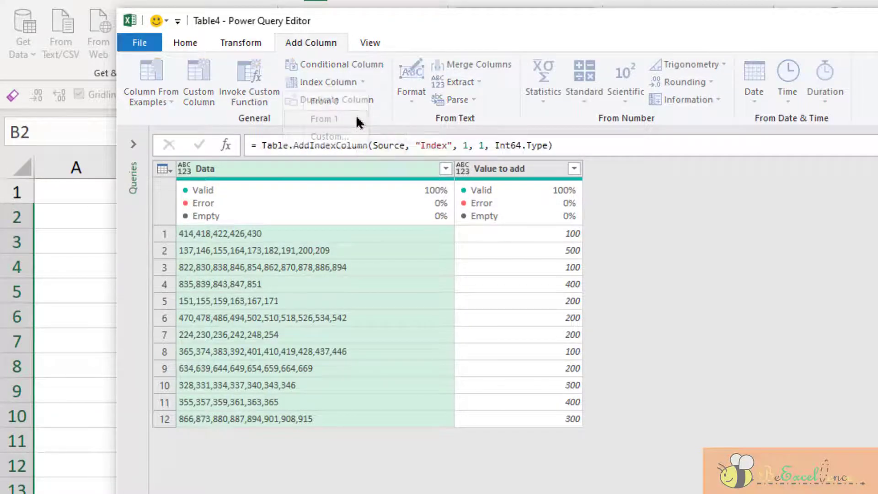
- Split the Data column by comma at each occurrence of the delimiter, into rows
{"action": "left_click", "coordinate": [352, 167]}
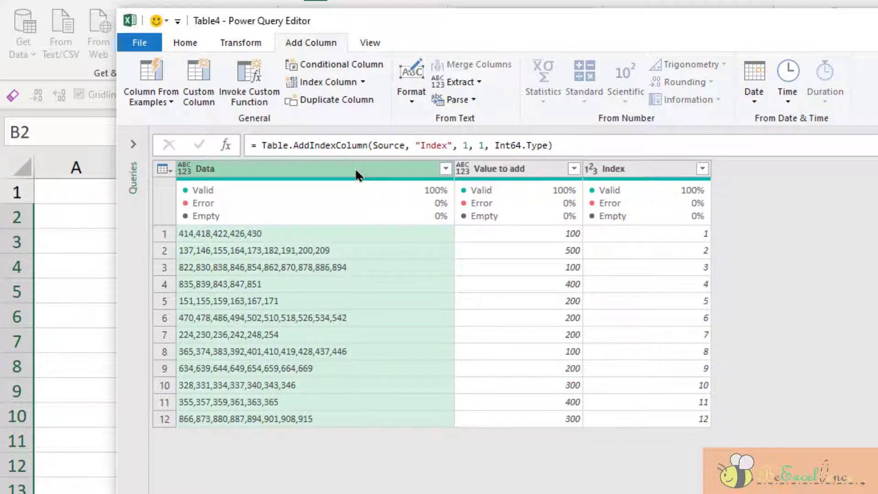
{"action": "left_click", "coordinate": [240, 43]}
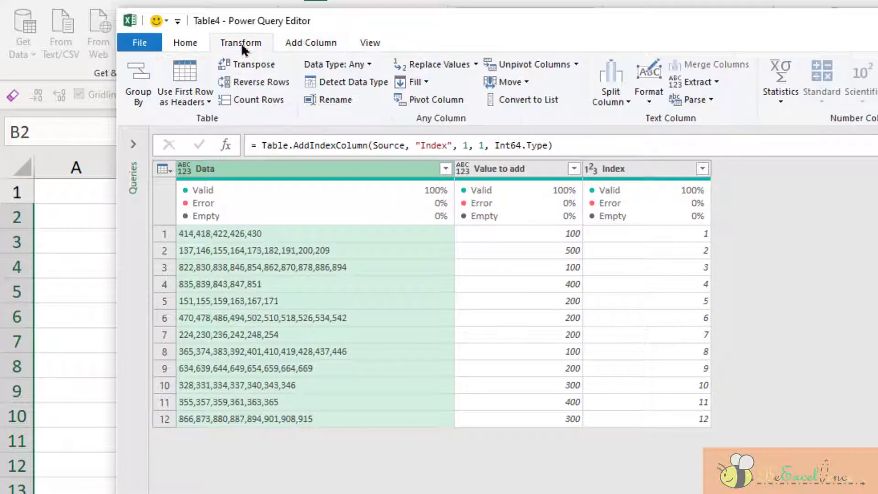
{"action": "left_click", "coordinate": [605, 97]}
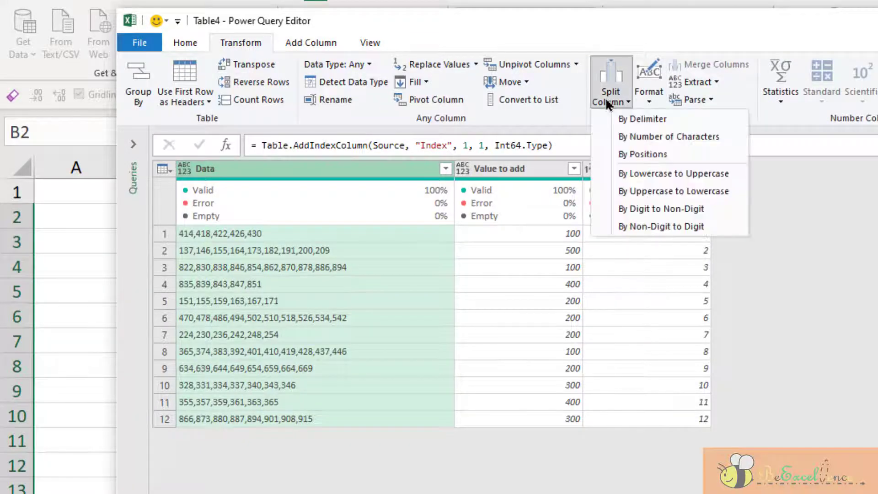
{"action": "left_click", "coordinate": [658, 118]}
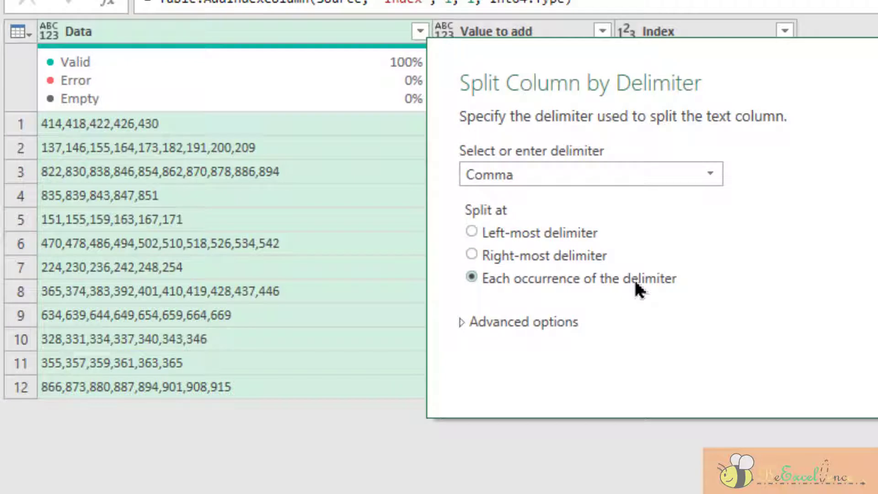
{"action": "left_click", "coordinate": [554, 320]}
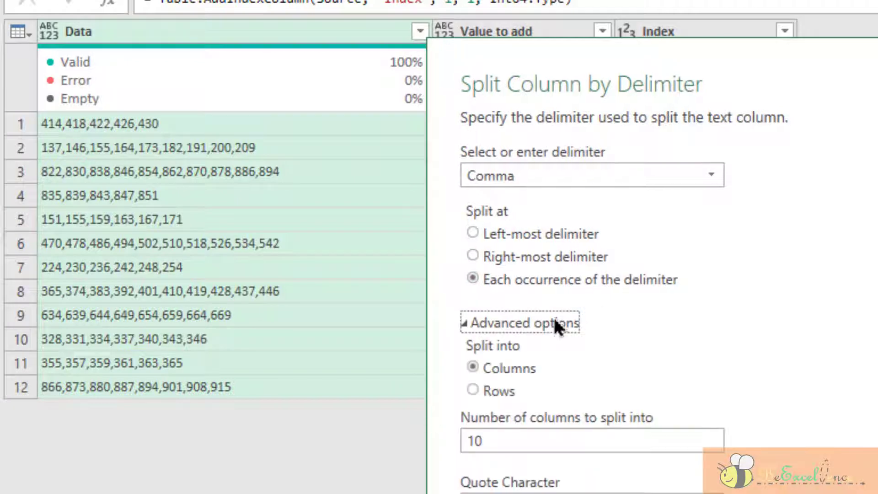
{"action": "left_click", "coordinate": [502, 390]}
{"action": "left_click", "coordinate": [779, 416]}
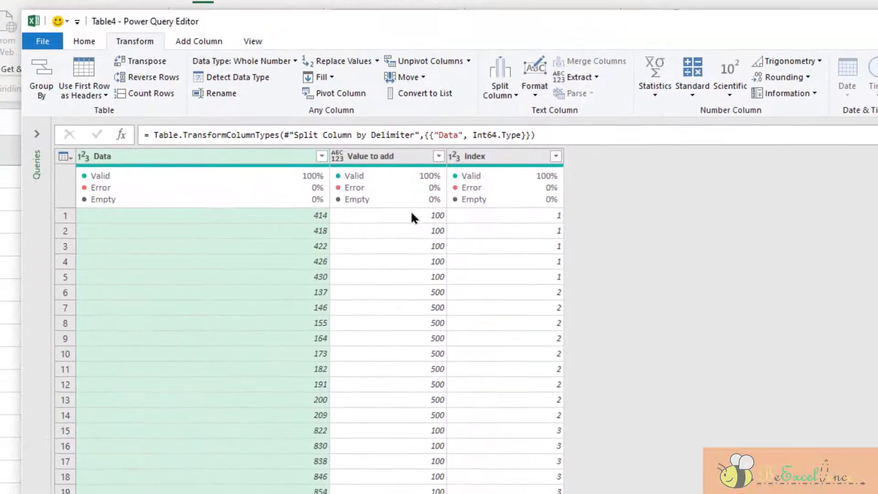
- Add a column that sums Data and Value to add, and set its data type to Text
{"action": "mouse_move", "coordinate": [409, 90]}
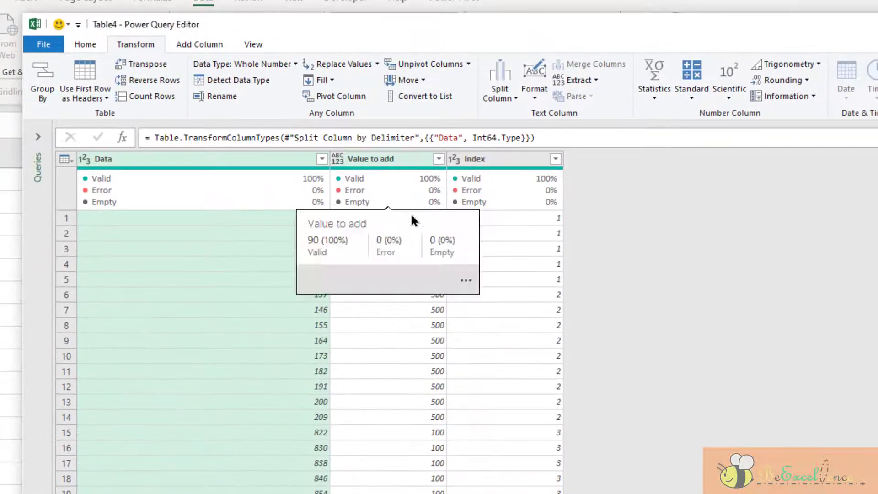
{"action": "key", "text": "ctrl"}
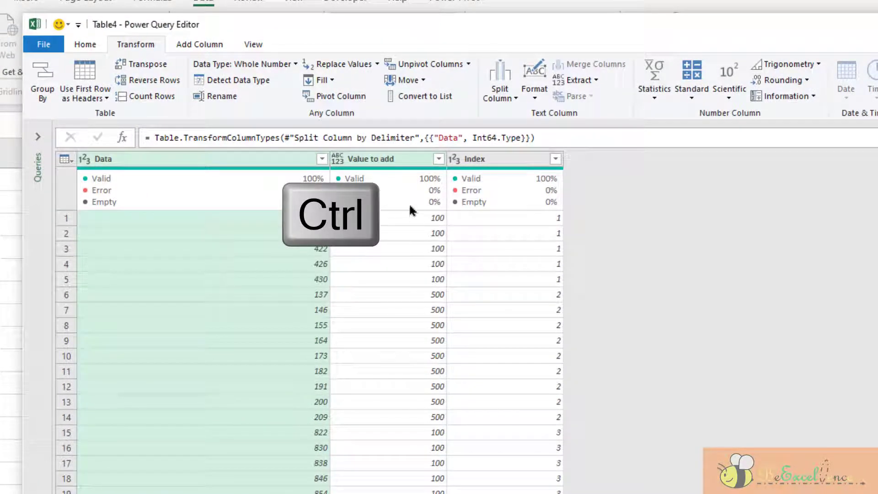
{"action": "left_click", "coordinate": [403, 164], "text": "ctrl"}
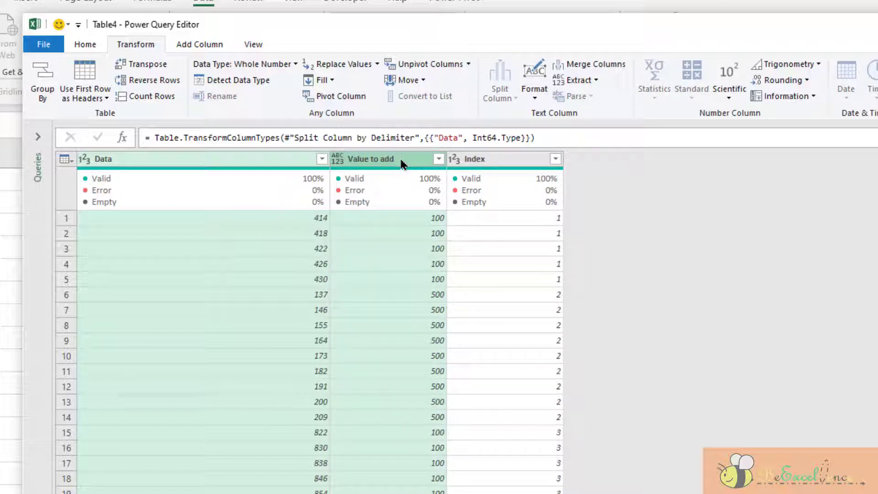
{"action": "left_click", "coordinate": [201, 43]}
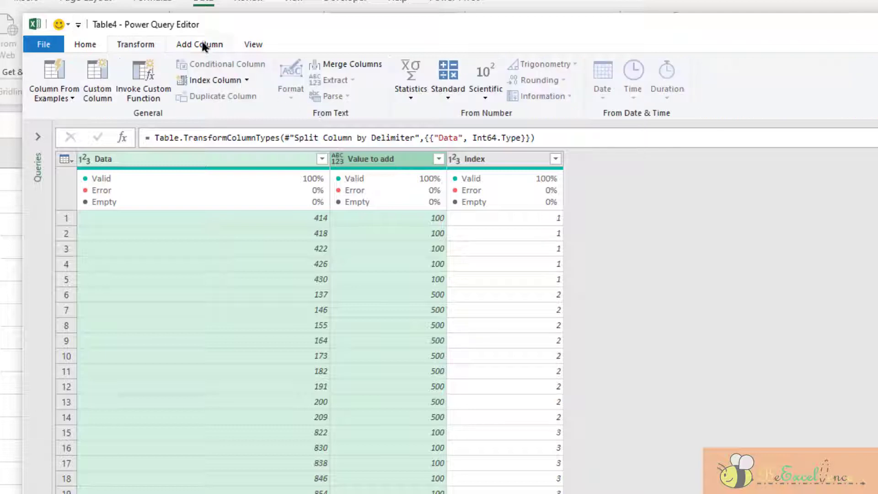
{"action": "left_click", "coordinate": [450, 102]}
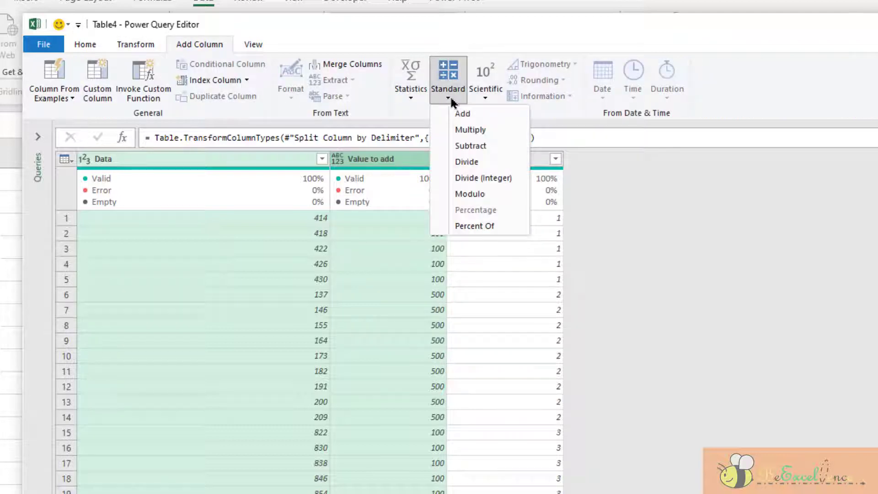
{"action": "left_click", "coordinate": [506, 113]}
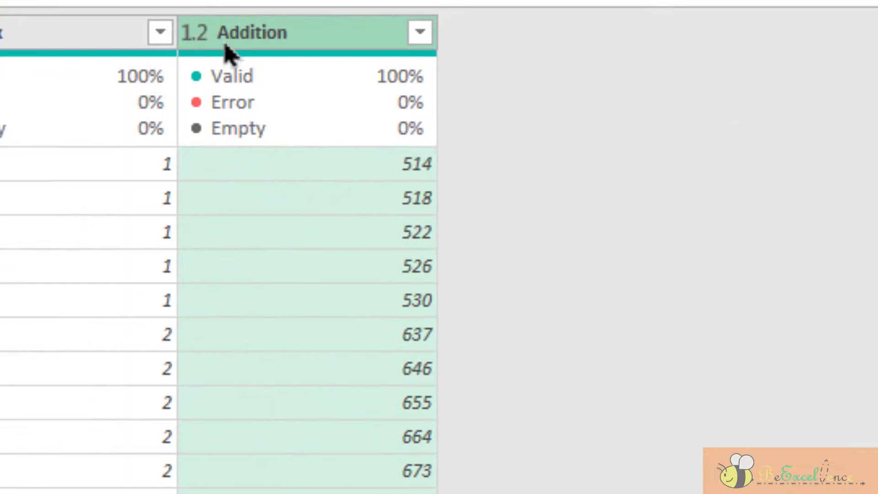
{"action": "left_click", "coordinate": [196, 33]}
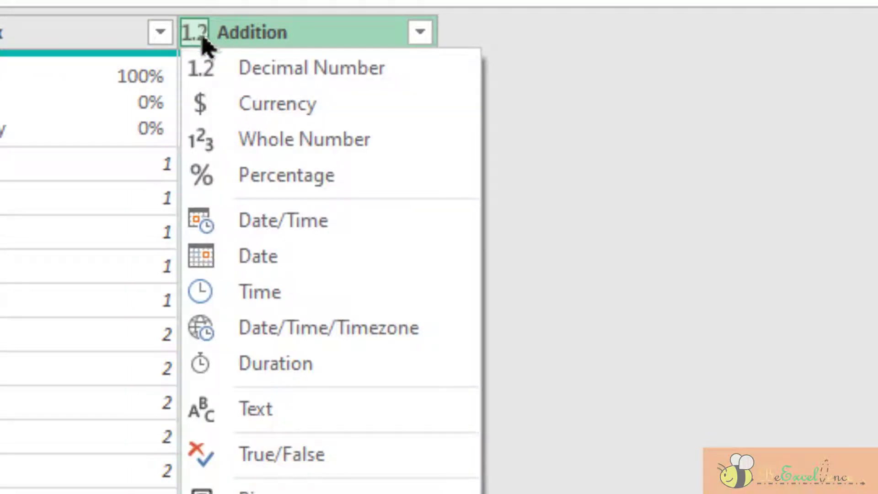
{"action": "left_click", "coordinate": [336, 409]}
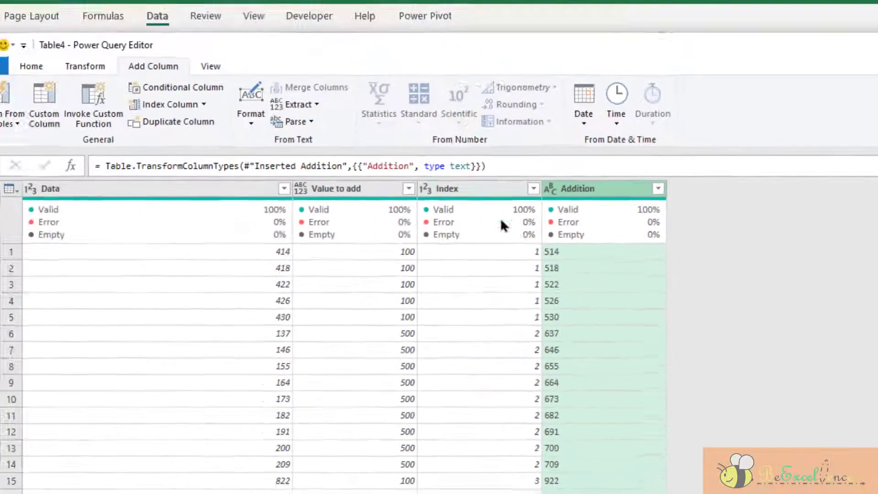
- Group the rows by Index using the All Rows operation, with Count as the new column name
{"action": "left_click", "coordinate": [49, 40]}
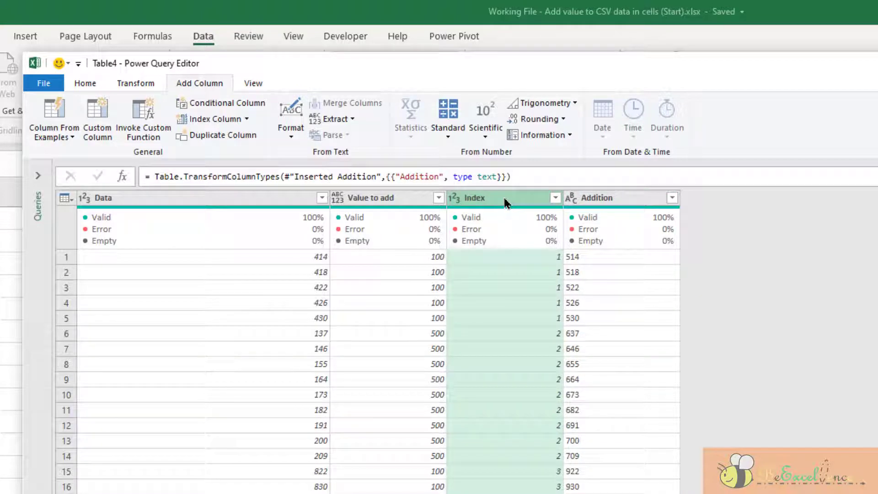
{"action": "left_click", "coordinate": [139, 82]}
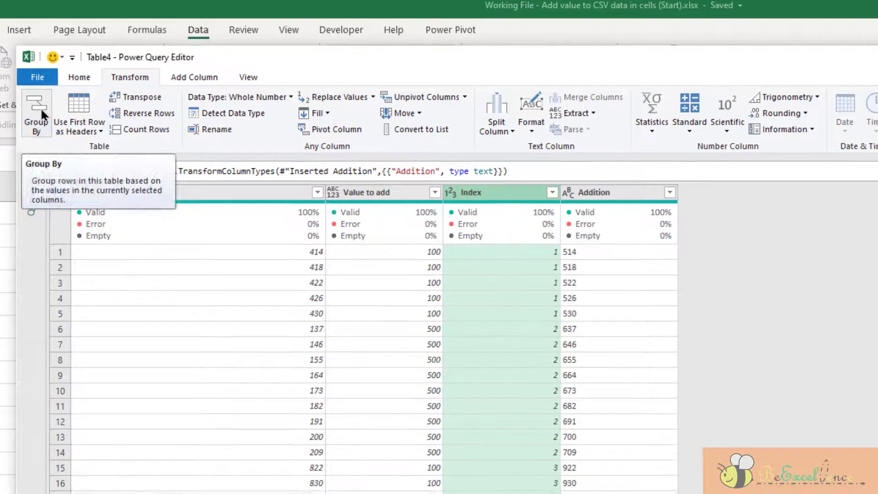
{"action": "left_click", "coordinate": [48, 120]}
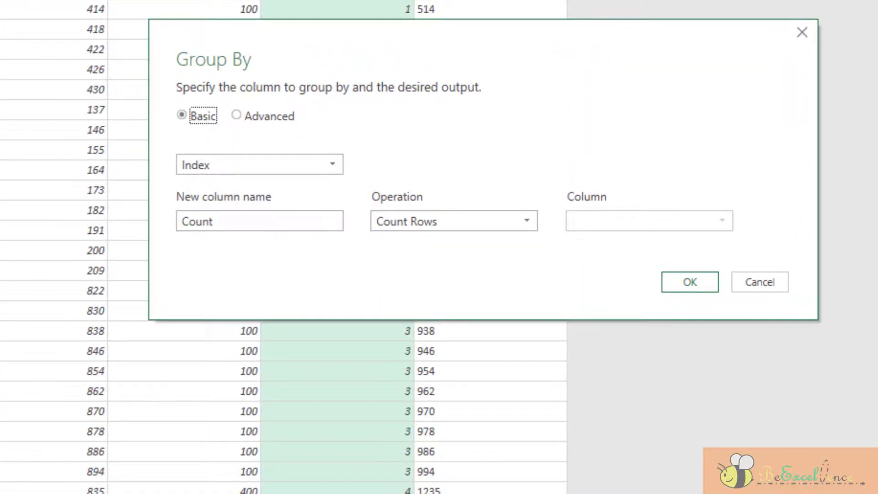
{"action": "left_click", "coordinate": [445, 221]}
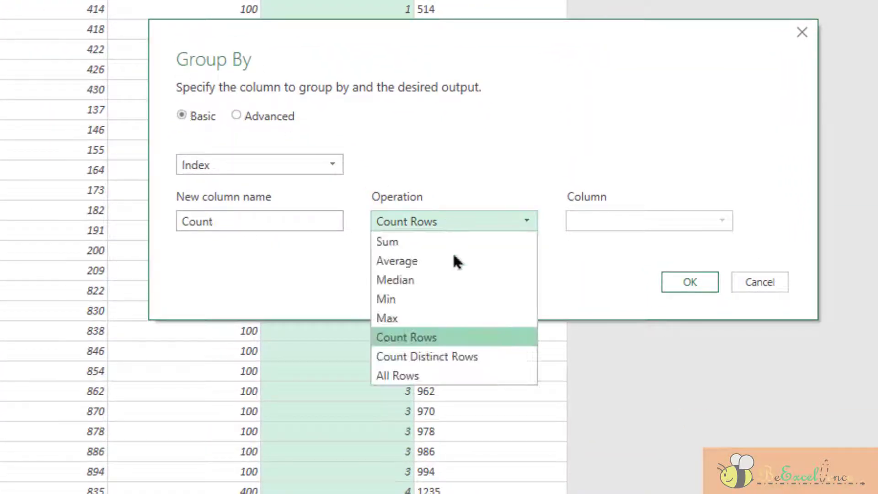
{"action": "left_click", "coordinate": [482, 377]}
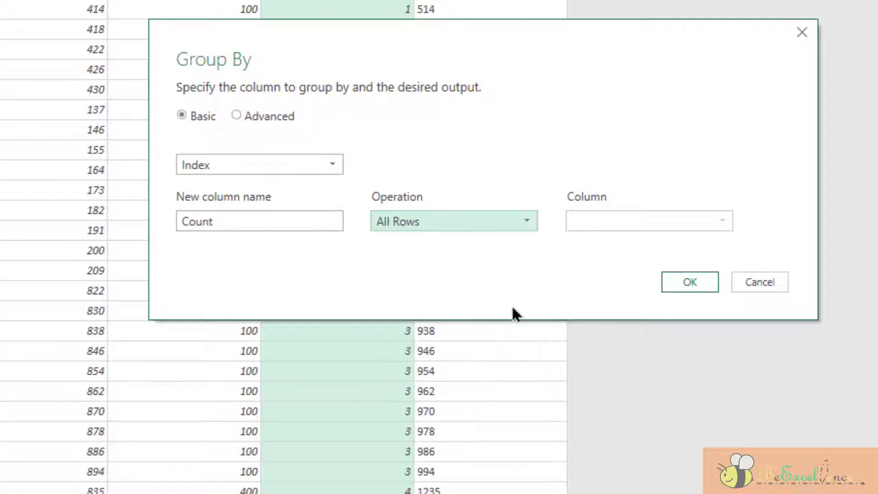
{"action": "left_click", "coordinate": [327, 168]}
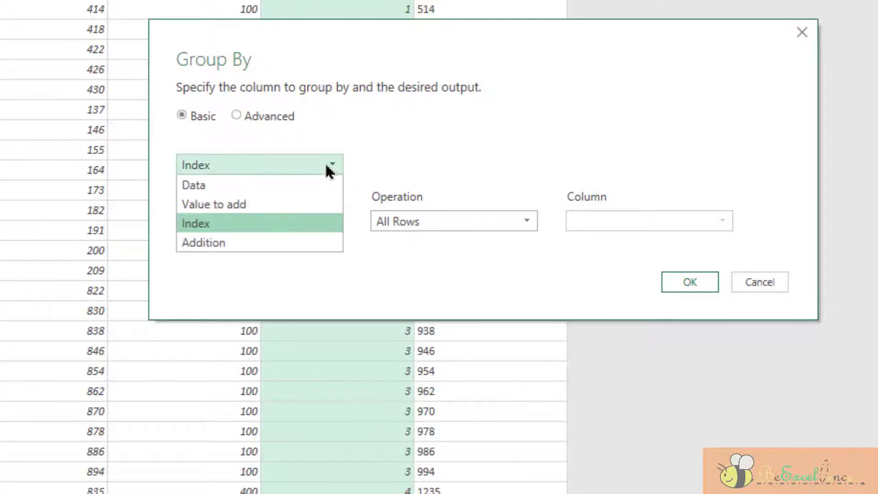
{"action": "left_click", "coordinate": [319, 224]}
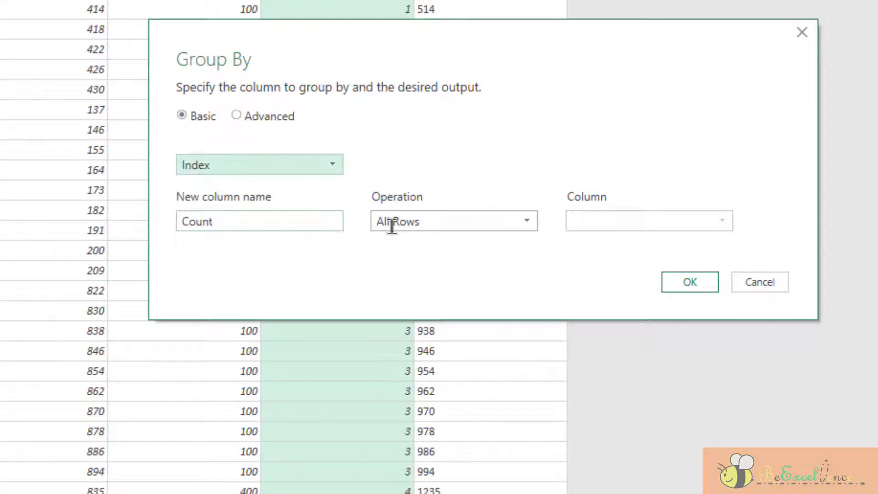
{"action": "left_click", "coordinate": [486, 224]}
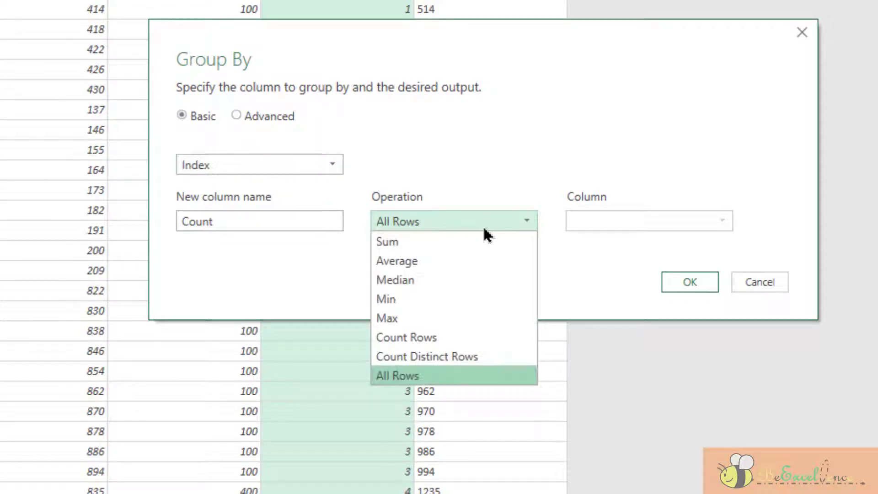
{"action": "left_click", "coordinate": [478, 375]}
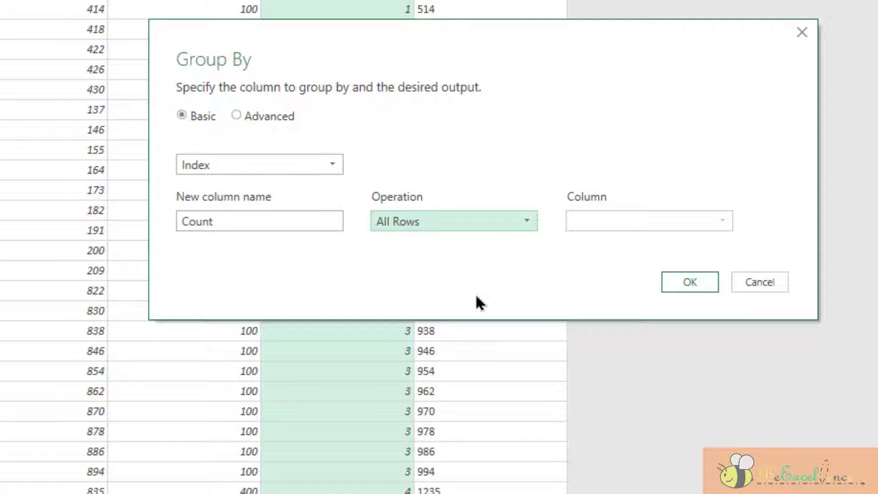
{"action": "left_click", "coordinate": [689, 285]}
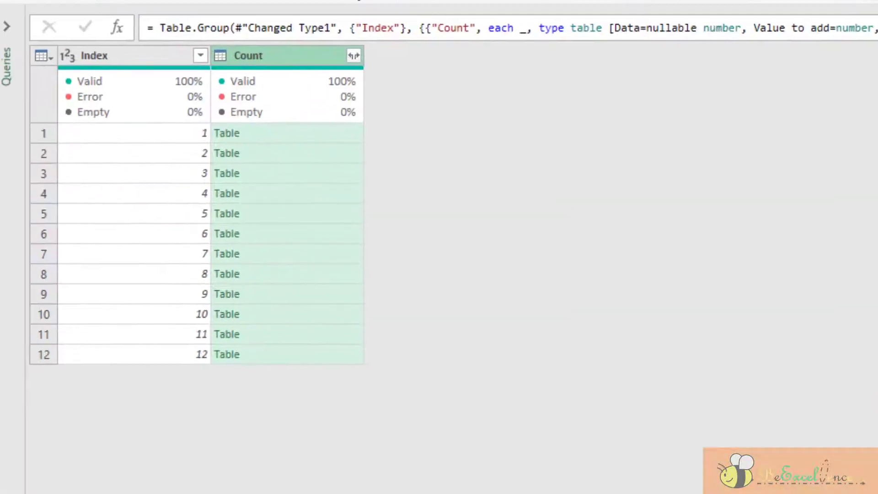
{"action": "left_click", "coordinate": [177, 133]}
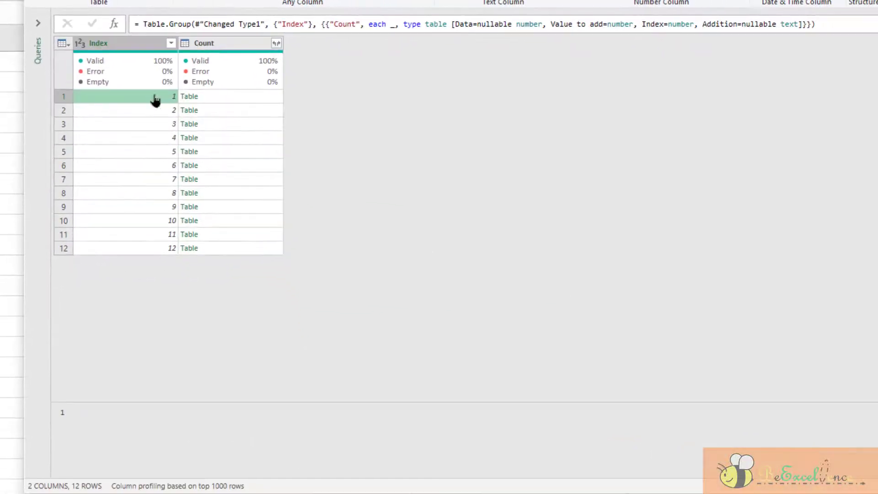
- Enlarge the preview pane and examine the nested tables in the first three rows of the Count column
{"action": "left_click", "coordinate": [227, 98]}
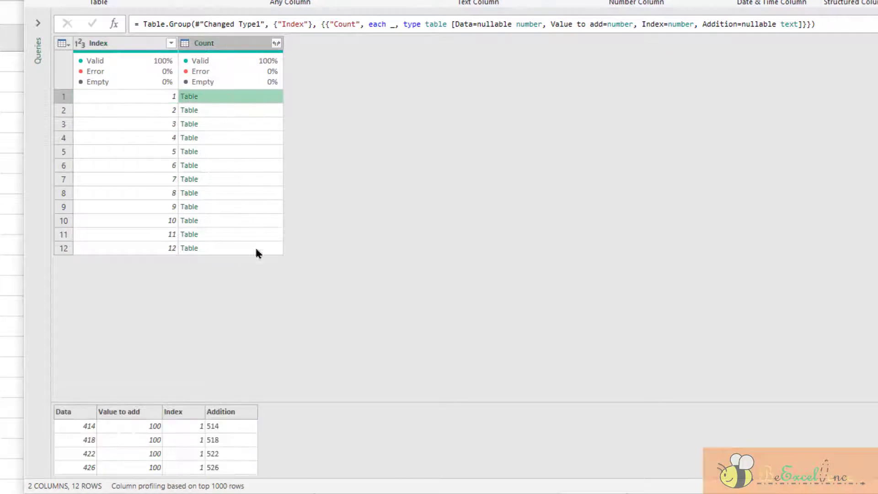
{"action": "left_click_drag", "start_coordinate": [284, 402], "coordinate": [305, 297]}
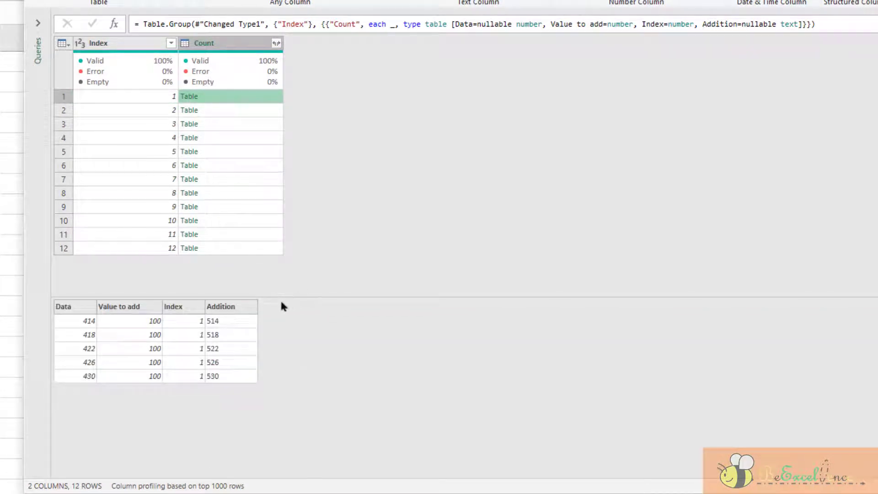
{"action": "left_click", "coordinate": [232, 309]}
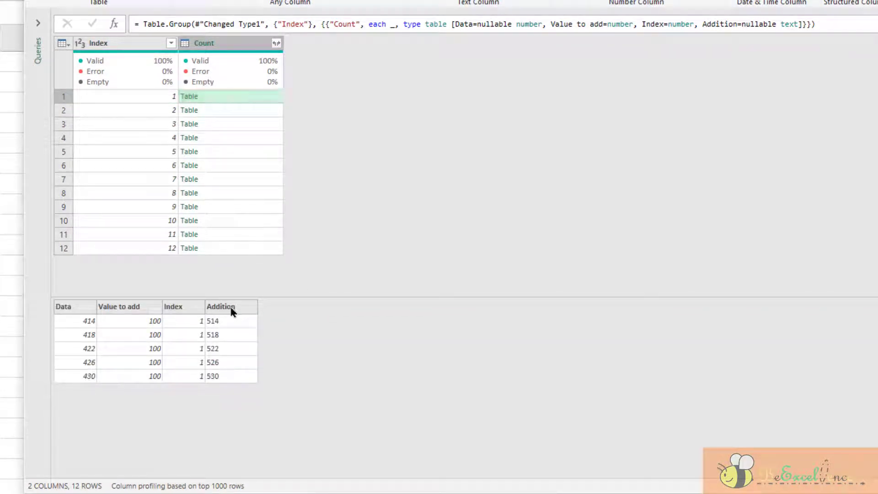
{"action": "left_click", "coordinate": [239, 114]}
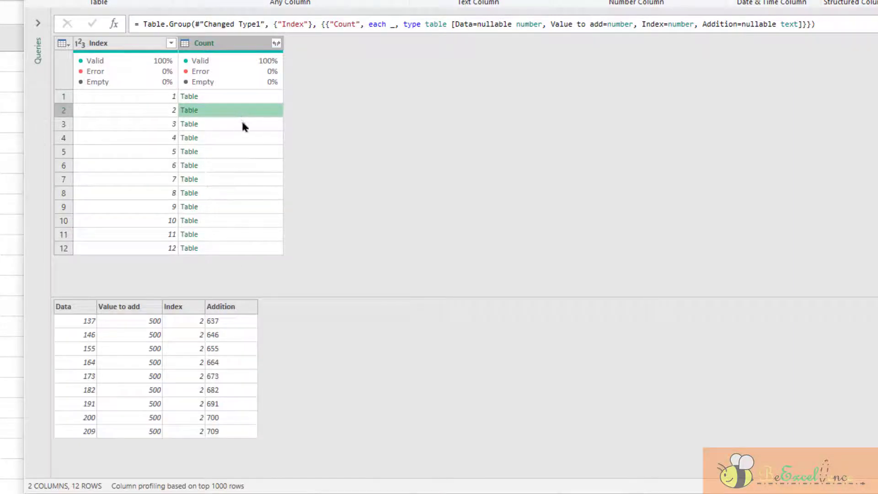
{"action": "left_click", "coordinate": [245, 129]}
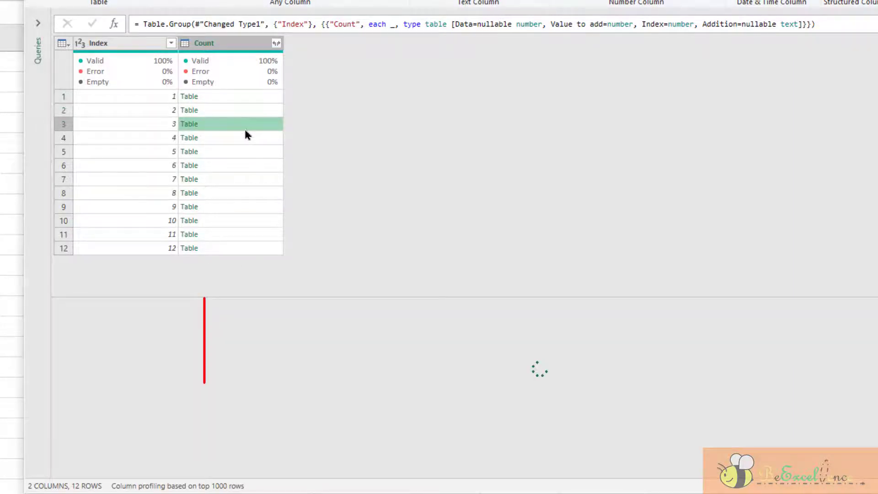
{"action": "left_click", "coordinate": [259, 97]}
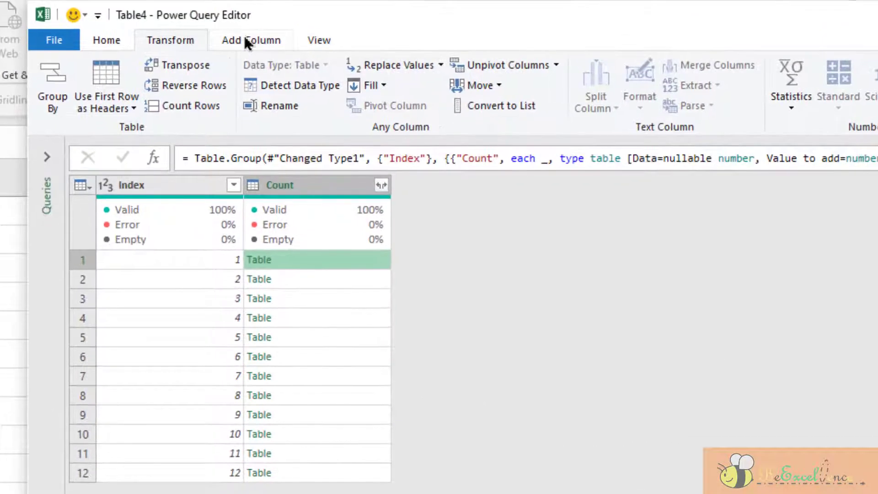
- Add a custom column with the formula Table.SelectColumns([Count], "Addition"), keeping the default column name Custom
{"action": "left_click", "coordinate": [244, 35]}
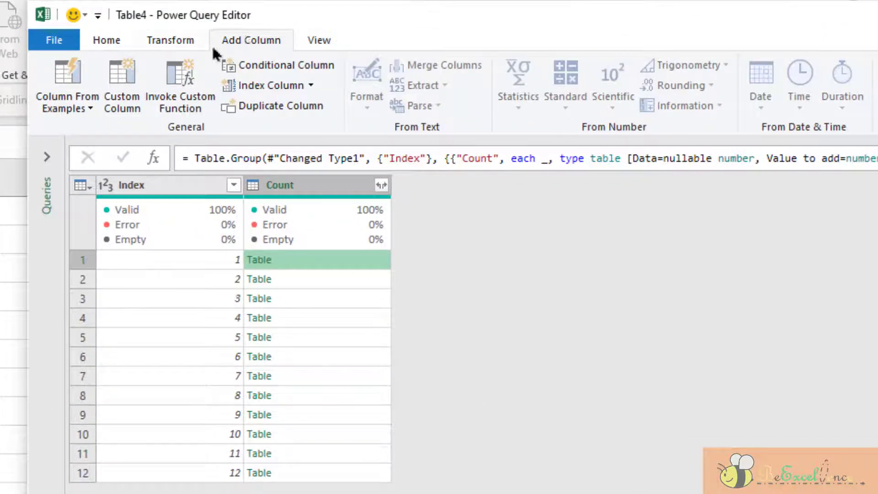
{"action": "left_click", "coordinate": [123, 78]}
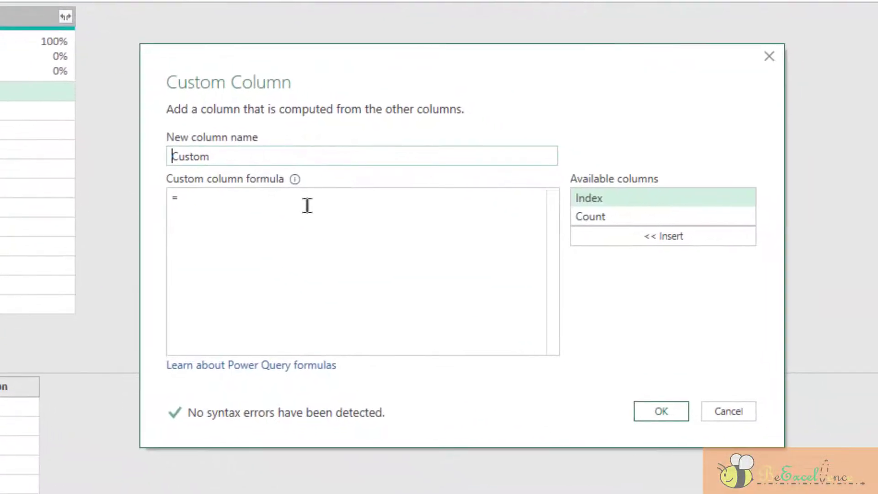
{"action": "left_click", "coordinate": [409, 260]}
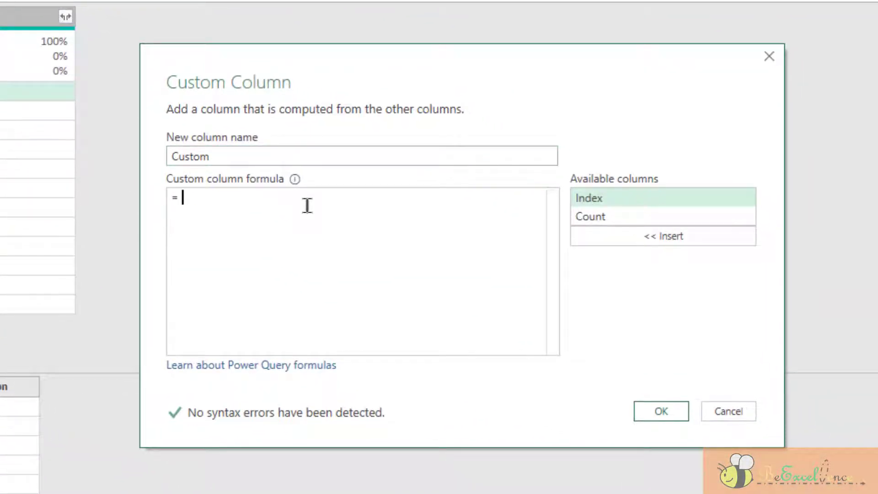
{"action": "type", "text": "SEl"}
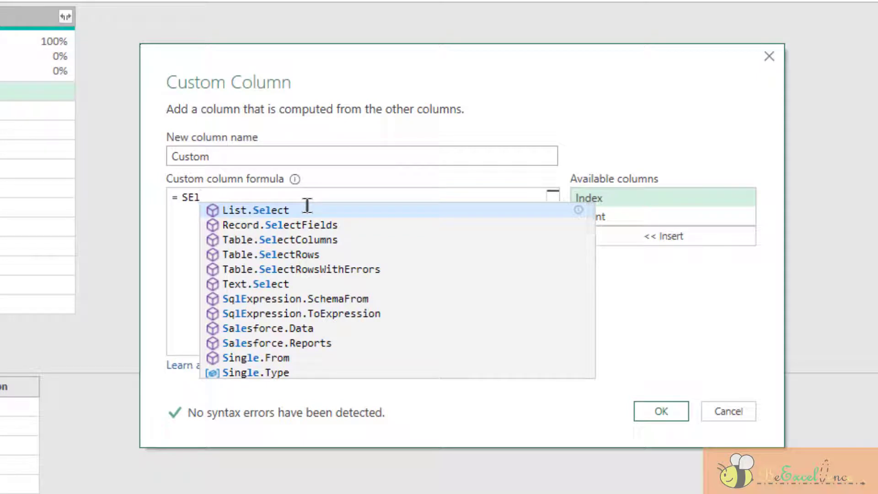
{"action": "type", "text": "ect"}
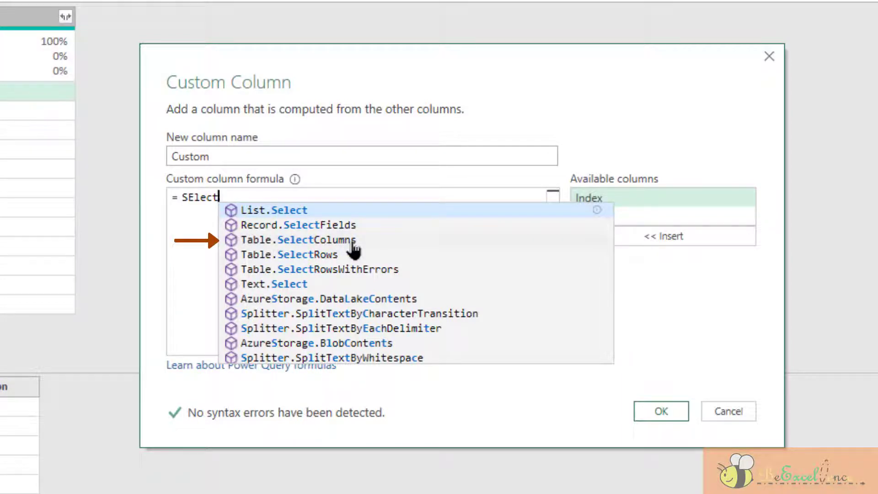
{"action": "left_click", "coordinate": [353, 246]}
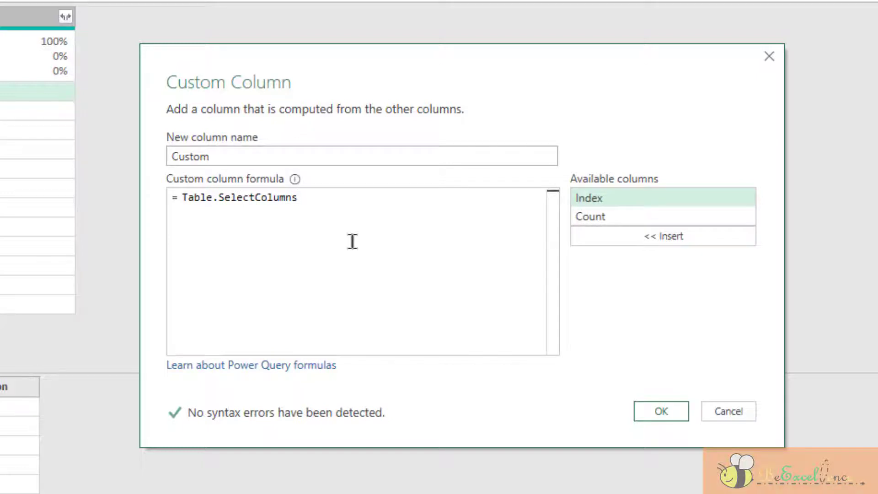
{"action": "type", "text": "("}
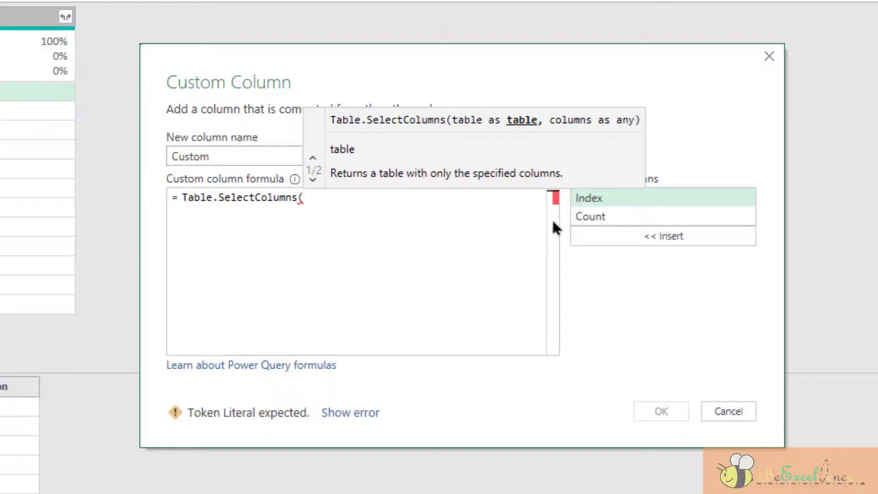
{"action": "double_click", "coordinate": [628, 218]}
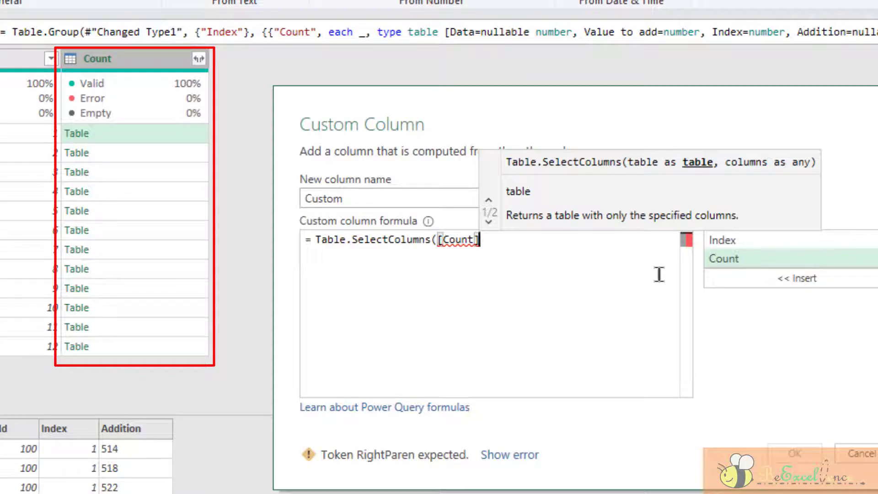
{"action": "type", "text": ", "}
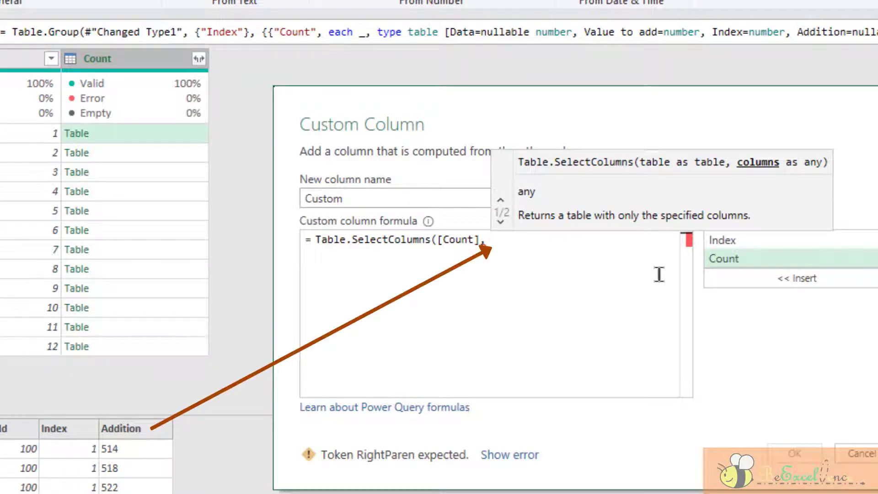
{"action": "type", "text": "\"Ad"}
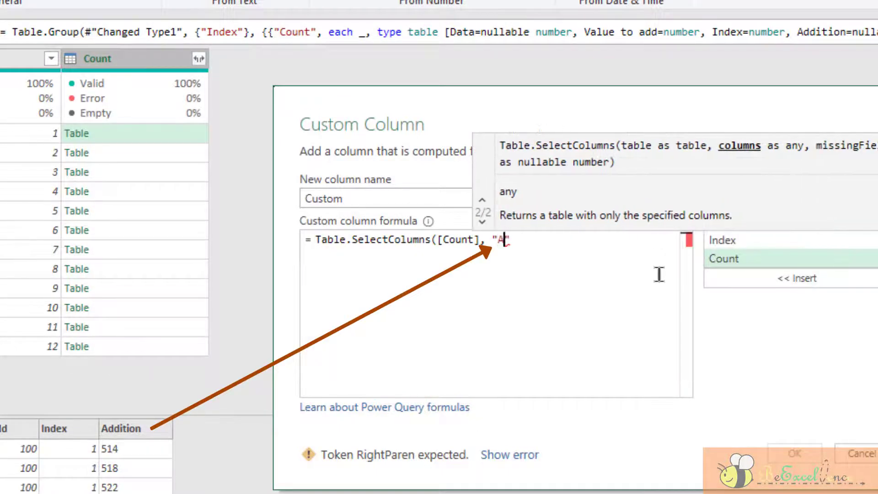
{"action": "type", "text": "dition"}
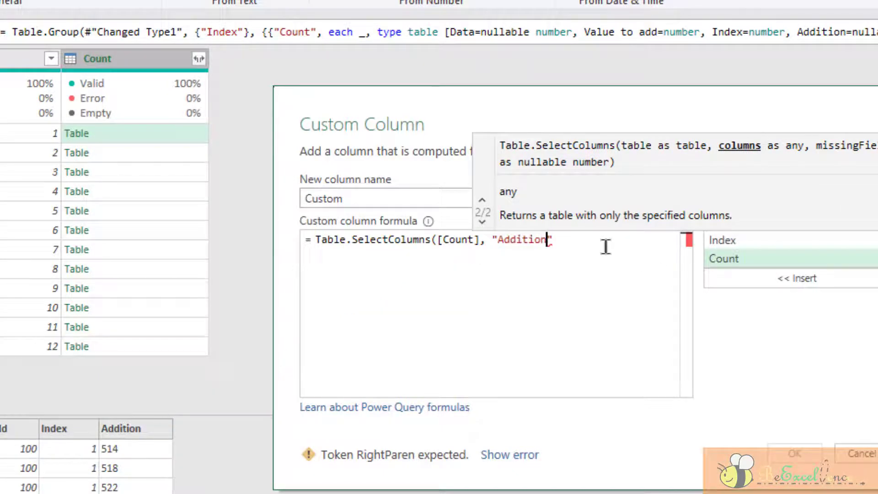
{"action": "key", "text": "Right"}
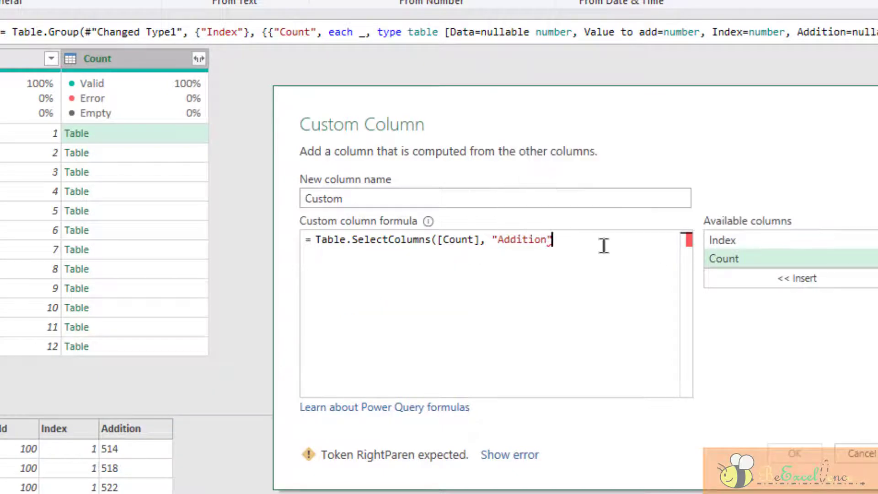
{"action": "type", "text": ")"}
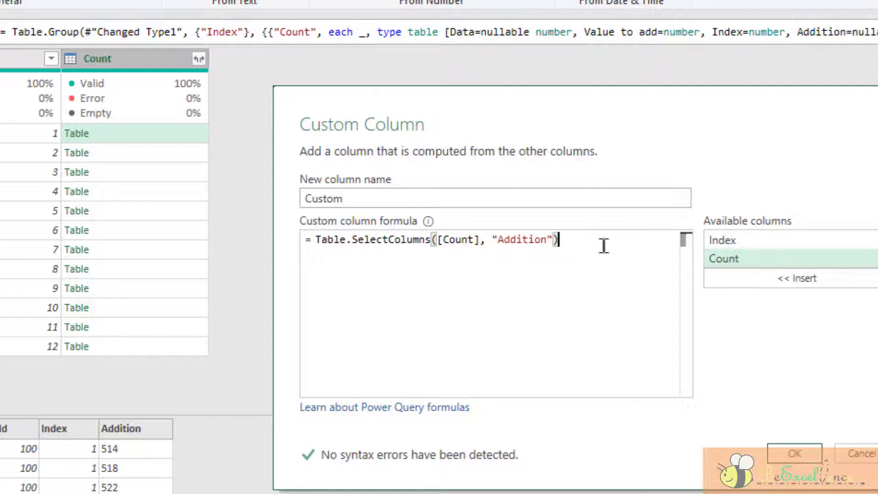
{"action": "left_click", "coordinate": [794, 453]}
- Examine the nested tables in the first four rows of the Custom column
{"action": "left_click", "coordinate": [293, 129]}
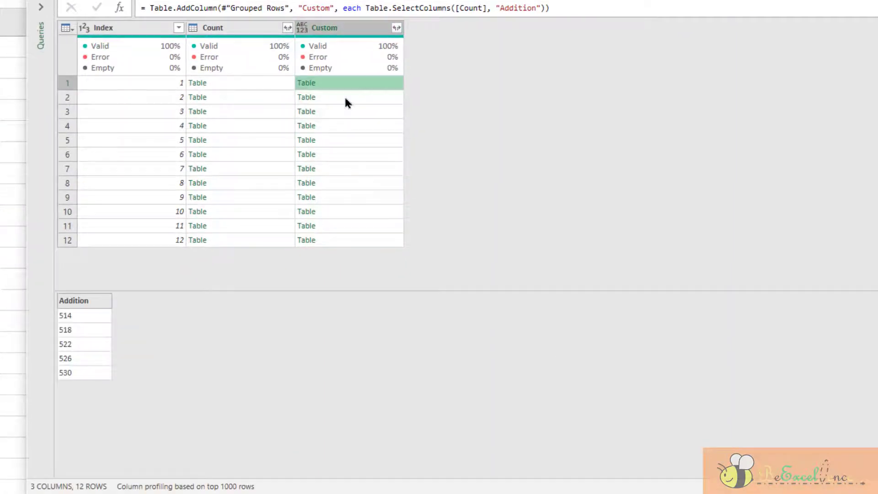
{"action": "left_click", "coordinate": [346, 101]}
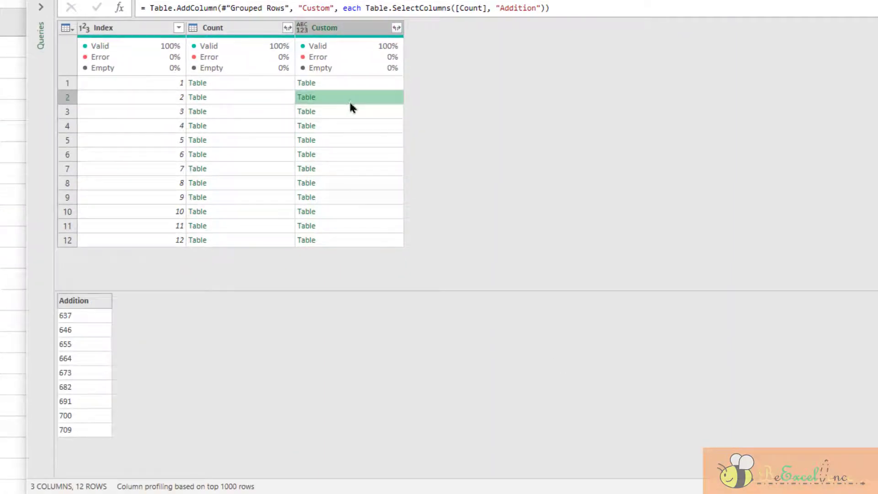
{"action": "left_click", "coordinate": [358, 114]}
{"action": "left_click", "coordinate": [361, 126]}
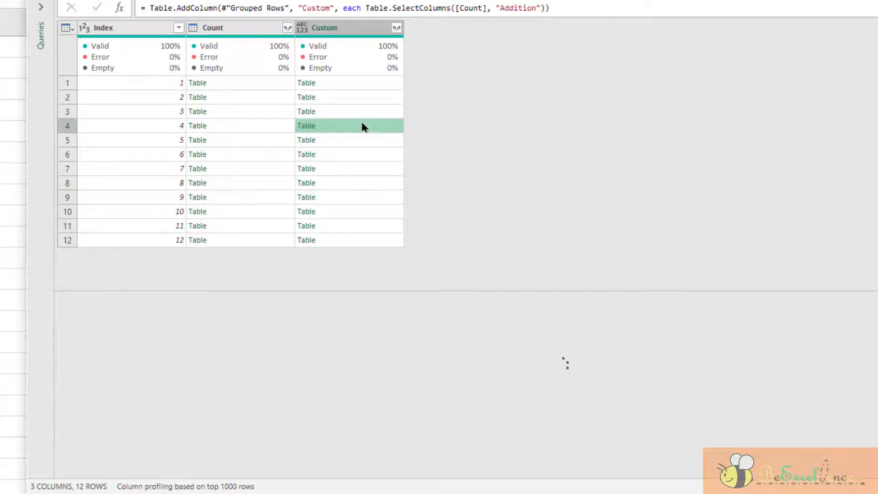
{"action": "left_click", "coordinate": [365, 87]}
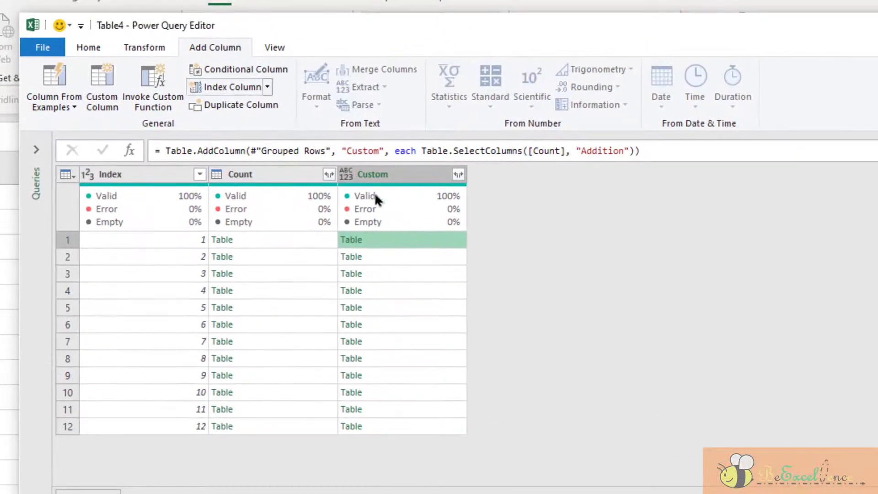
- Add a custom column with the formula Table.ToList([Custom]), keeping the default column name Custom.1
{"action": "left_click", "coordinate": [109, 90]}
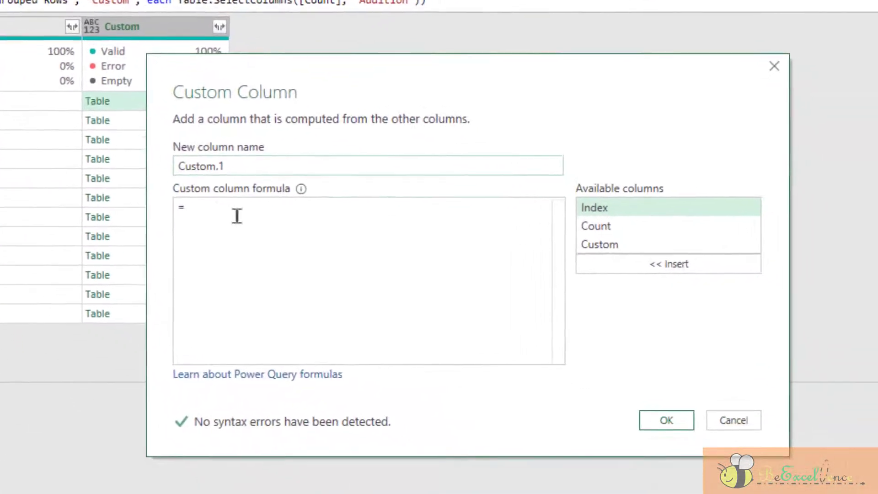
{"action": "left_click", "coordinate": [474, 340]}
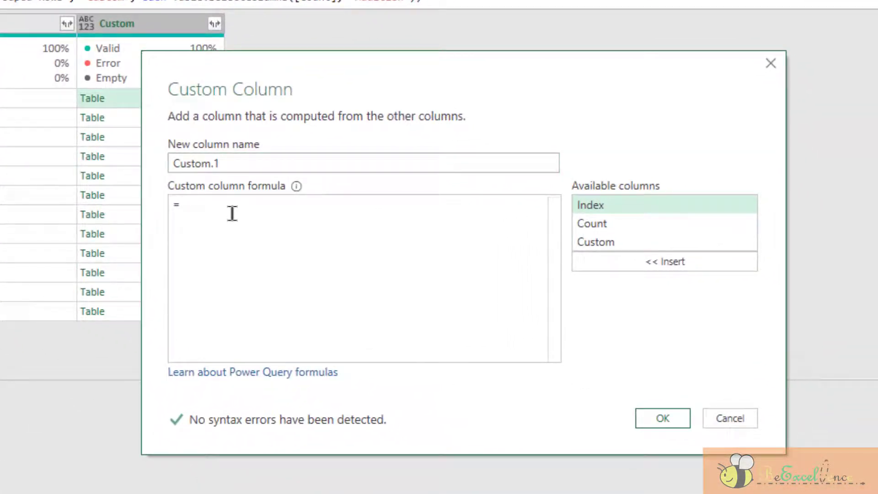
{"action": "type", "text": "Tolist"}
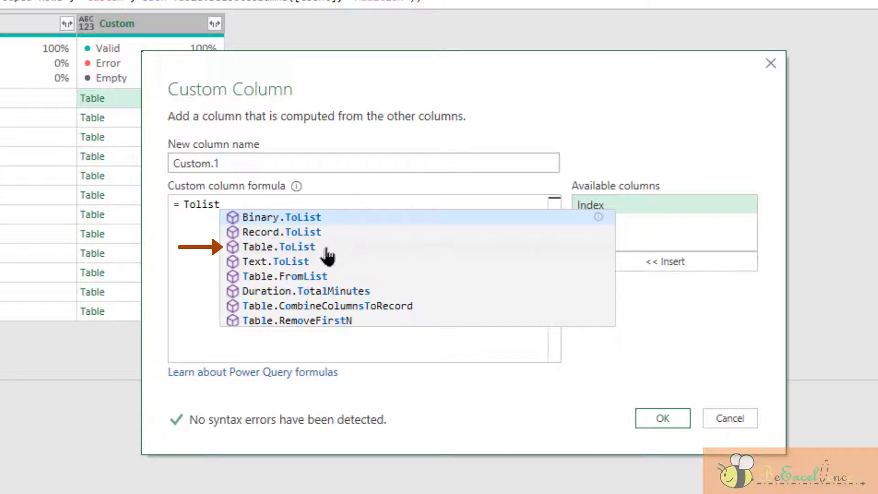
{"action": "left_click", "coordinate": [325, 248]}
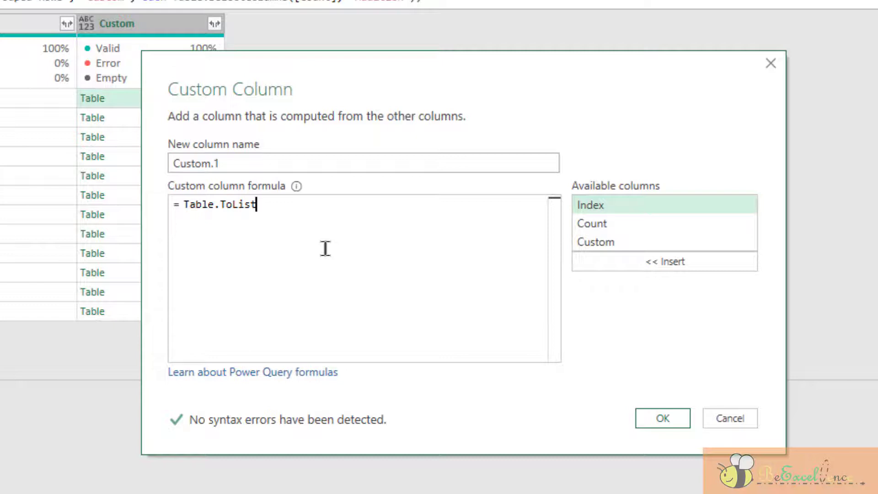
{"action": "type", "text": "("}
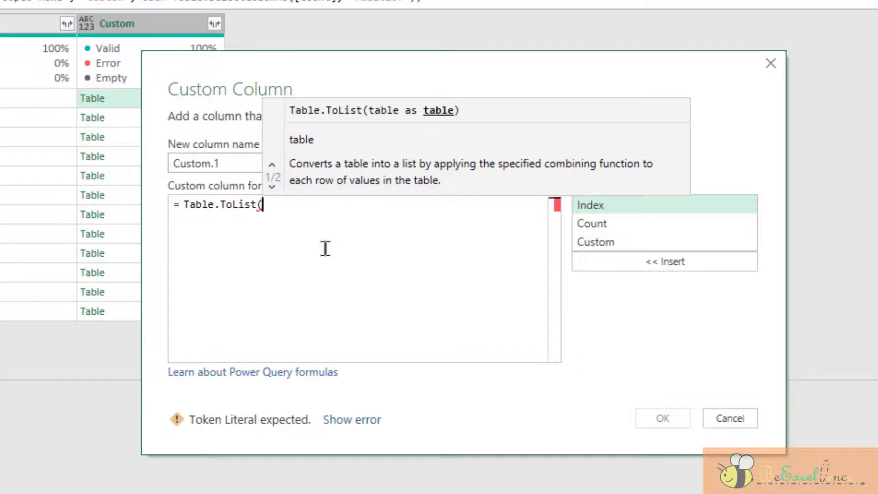
{"action": "double_click", "coordinate": [623, 244]}
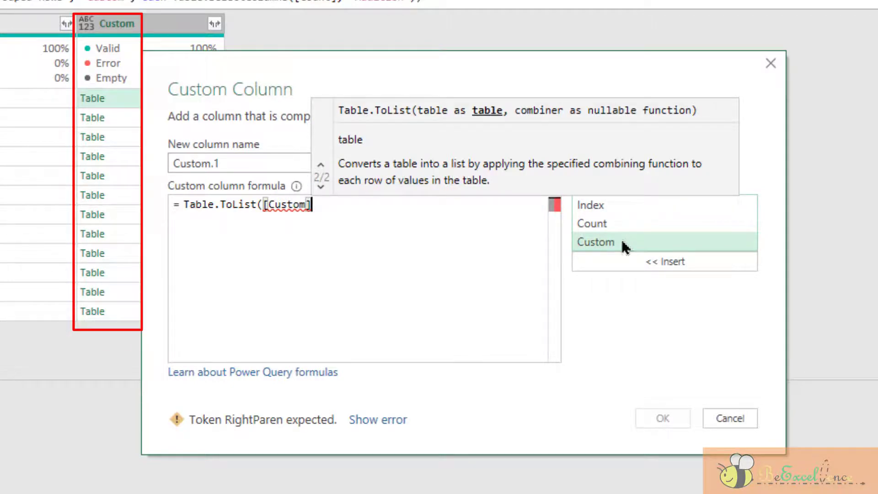
{"action": "type", "text": ")"}
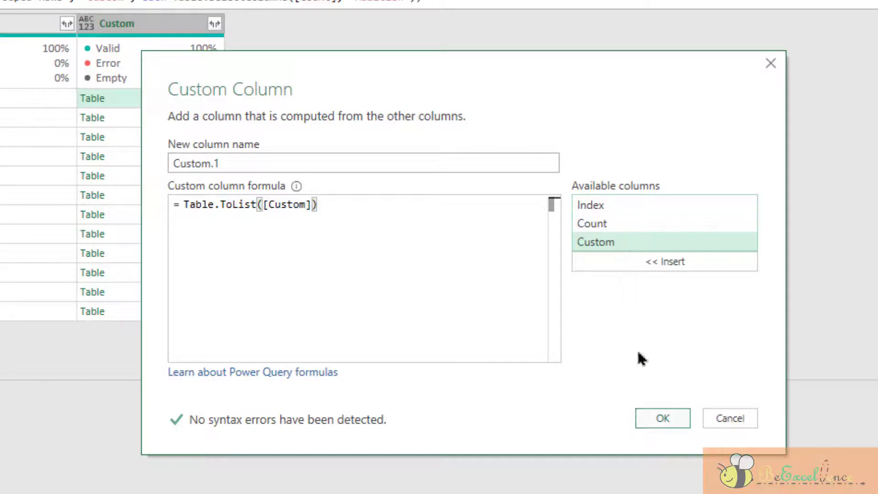
{"action": "left_click", "coordinate": [646, 417]}
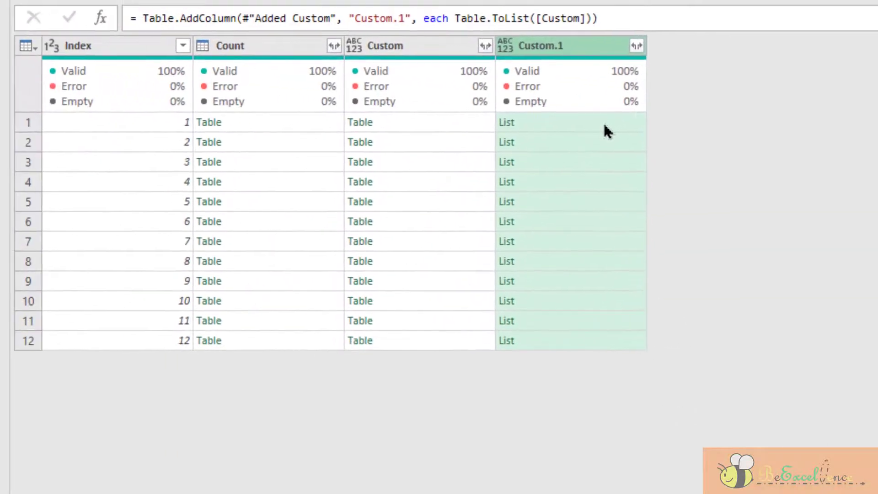
- Examine the lists in the first four rows of Custom.1, and remove every column except Custom.1
{"action": "left_click", "coordinate": [330, 99]}
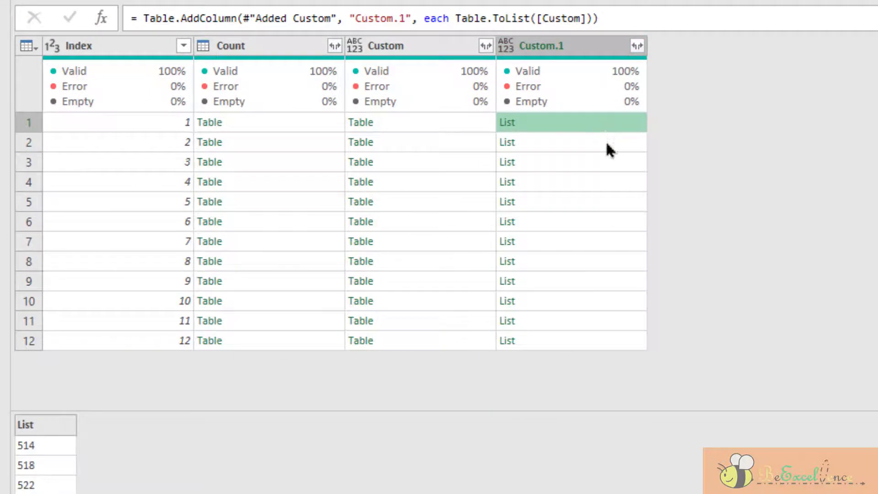
{"action": "left_click", "coordinate": [605, 143]}
{"action": "key", "text": "Down"}
{"action": "left_click", "coordinate": [610, 181]}
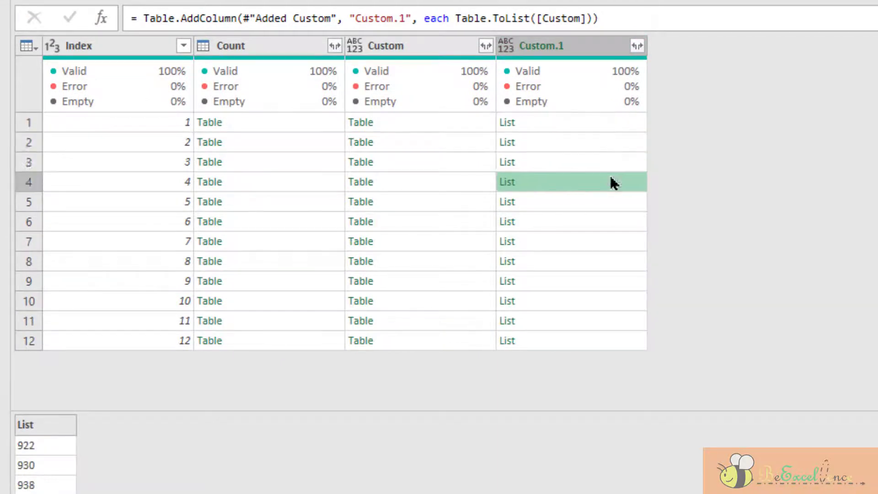
{"action": "left_click", "coordinate": [613, 126]}
{"action": "right_click", "coordinate": [588, 47]}
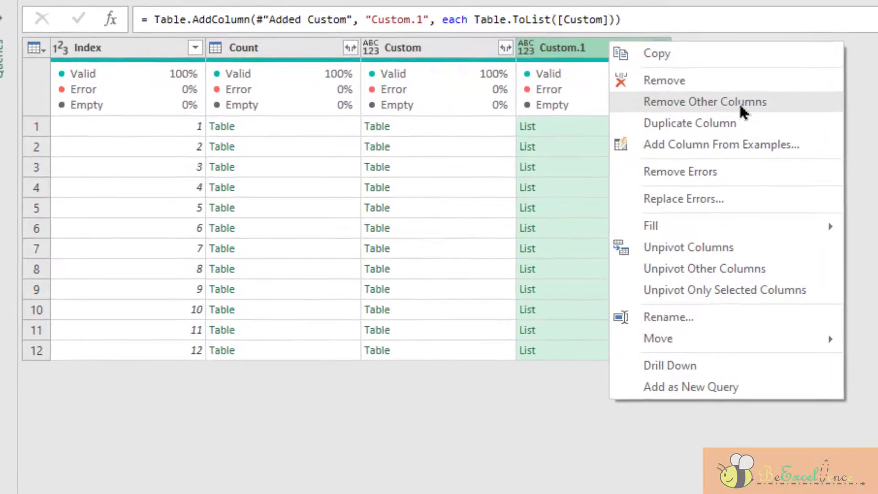
{"action": "left_click", "coordinate": [739, 103]}
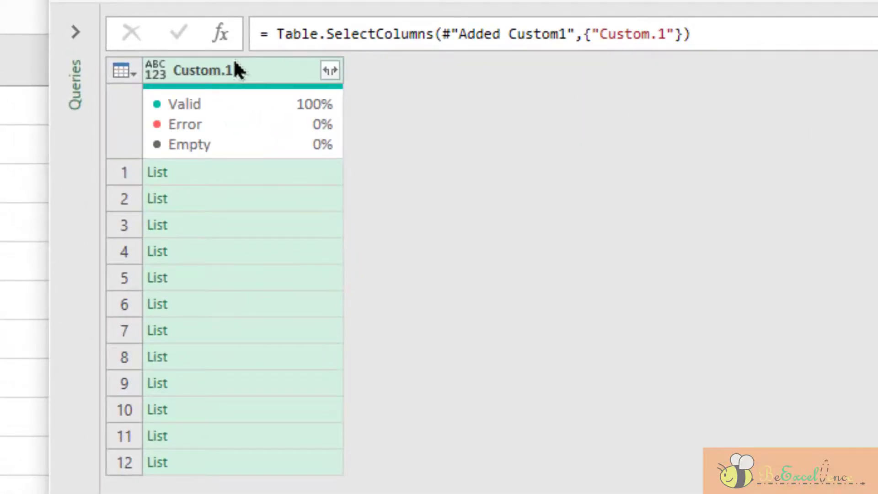
- Rename the Custom.1 column to Output
{"action": "double_click", "coordinate": [236, 70]}
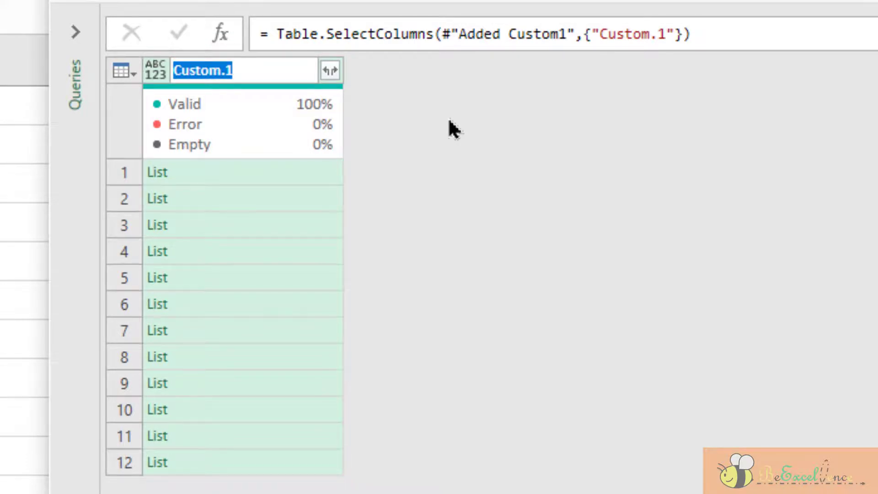
{"action": "type", "text": "Output"}
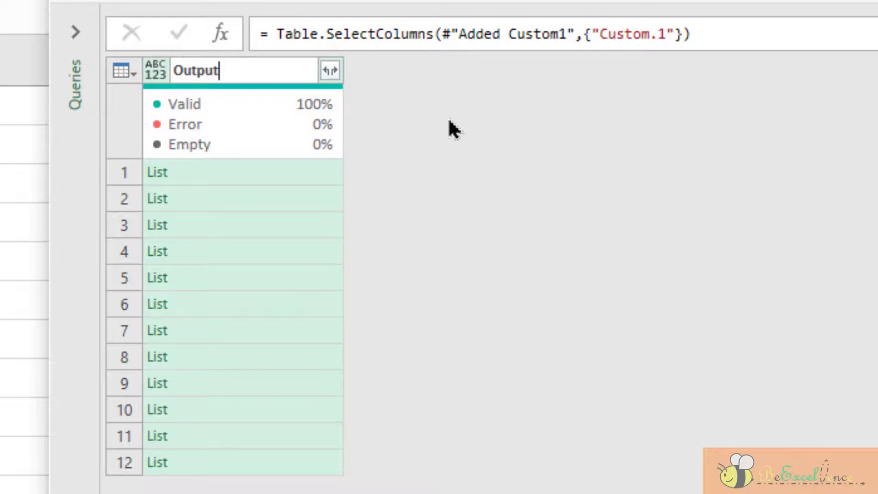
{"action": "key", "text": "Return"}
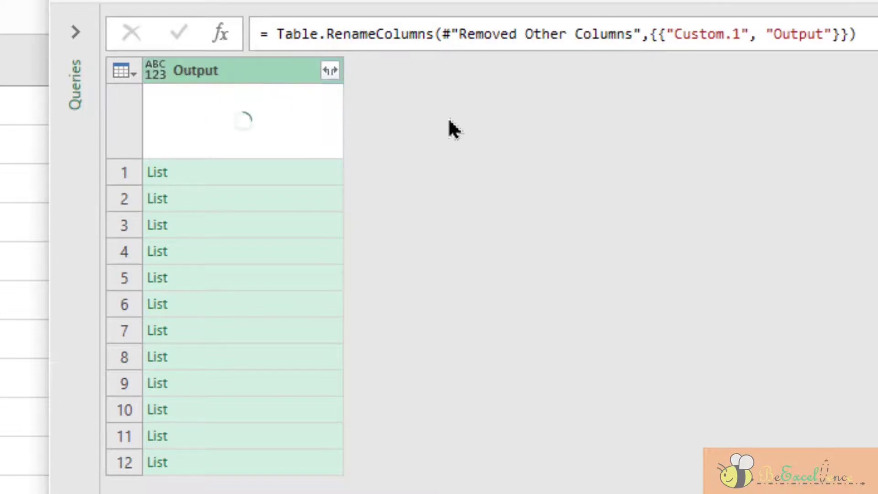
- Extract the values from the lists in the Output column using a comma delimiter, and widen the column to fit the full text
{"action": "left_click", "coordinate": [336, 73]}
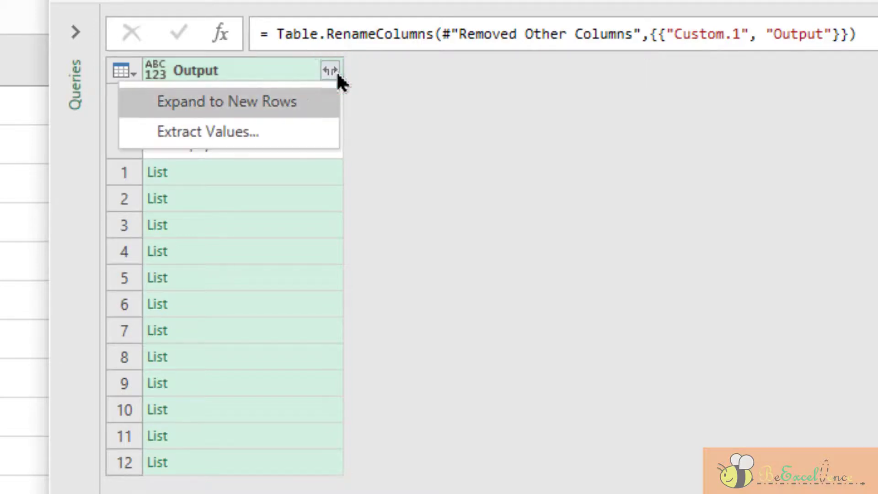
{"action": "left_click", "coordinate": [309, 135]}
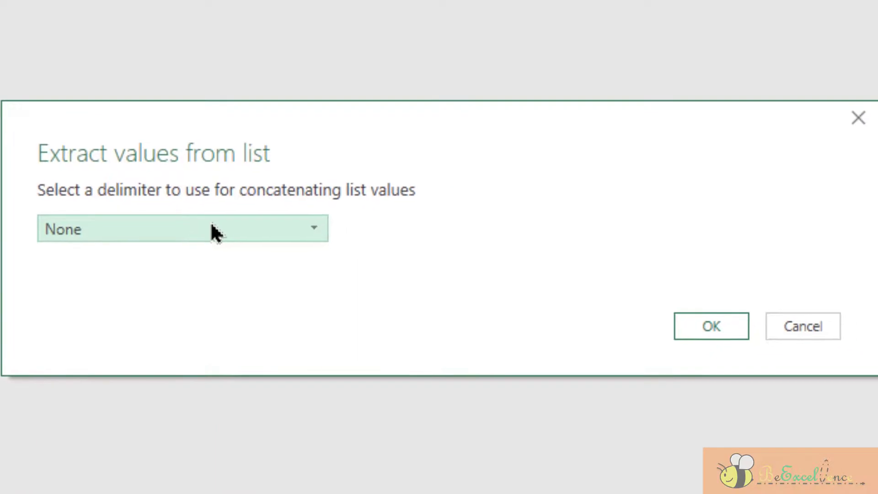
{"action": "left_click", "coordinate": [215, 231]}
{"action": "left_click", "coordinate": [228, 282]}
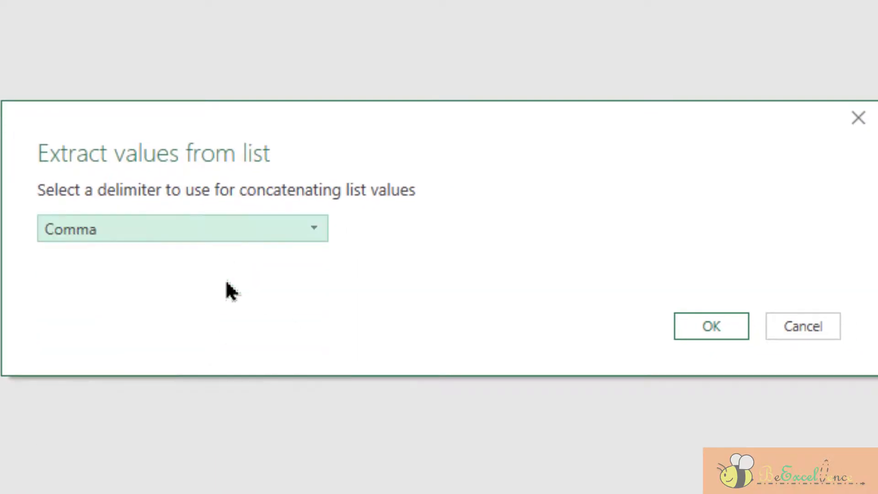
{"action": "left_click", "coordinate": [711, 329]}
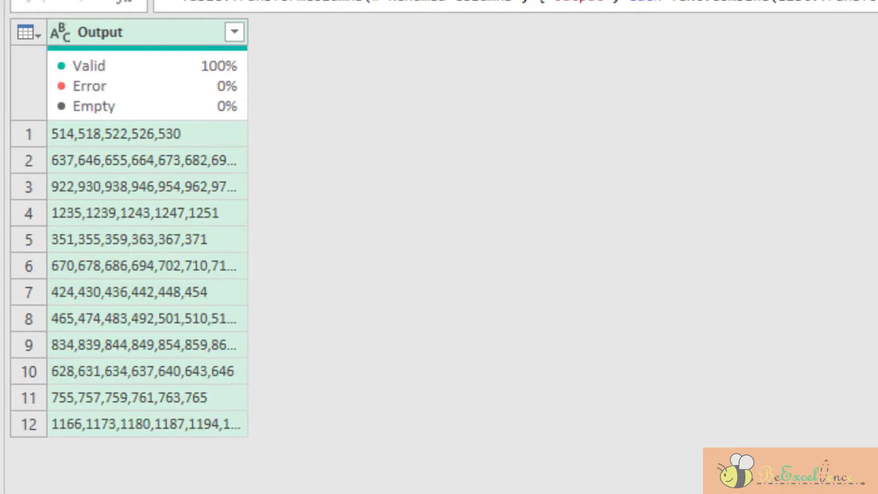
{"action": "left_click_drag", "start_coordinate": [247, 32], "coordinate": [569, 96]}
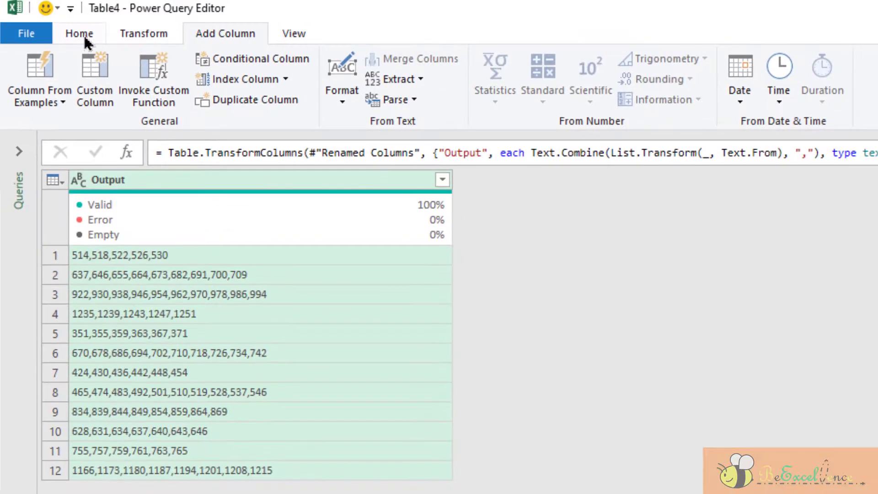
- Close the query and load it as a table into the existing worksheet at cell E2 of the Data sheet
{"action": "left_click", "coordinate": [84, 35]}
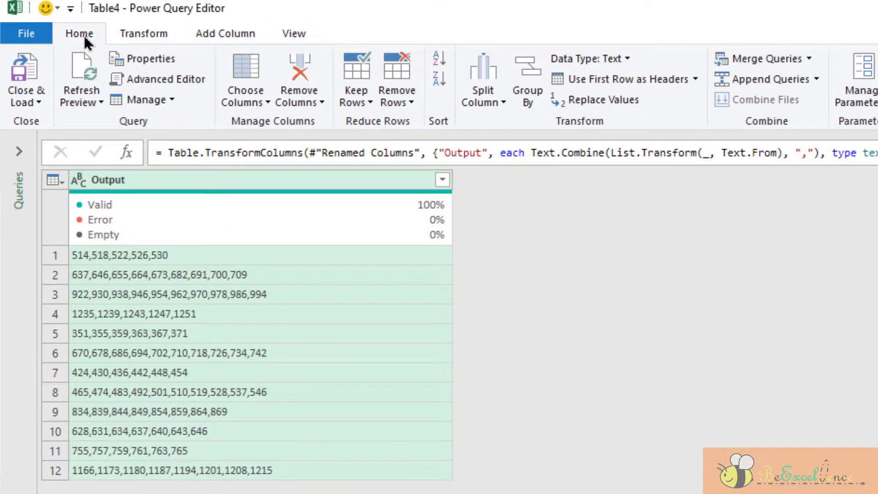
{"action": "left_click", "coordinate": [40, 101]}
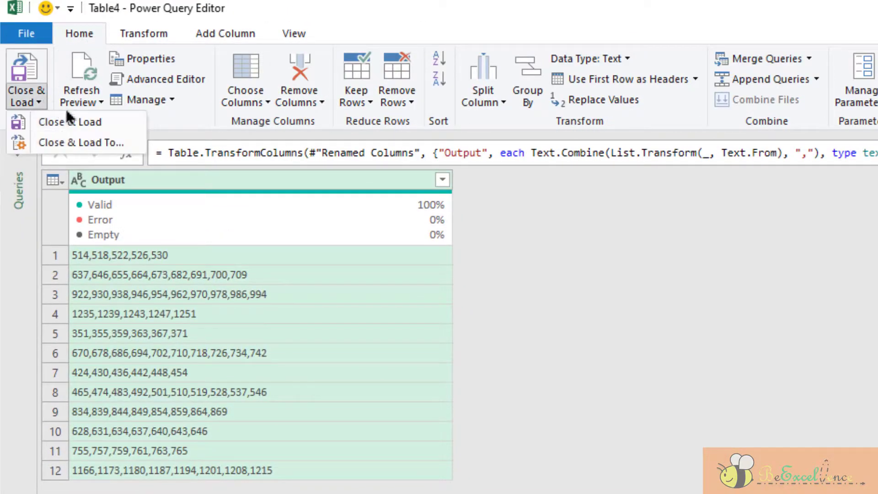
{"action": "left_click", "coordinate": [124, 144]}
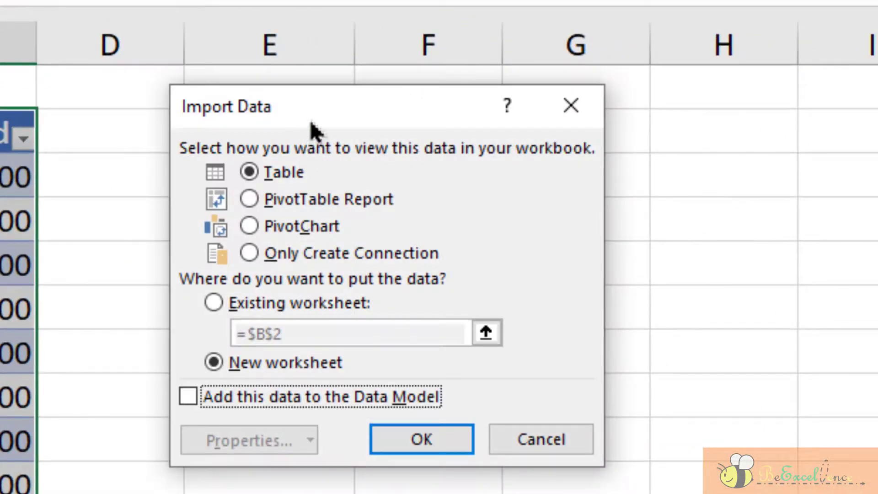
{"action": "left_click_drag", "start_coordinate": [311, 123], "coordinate": [622, 147]}
{"action": "left_click", "coordinate": [610, 327]}
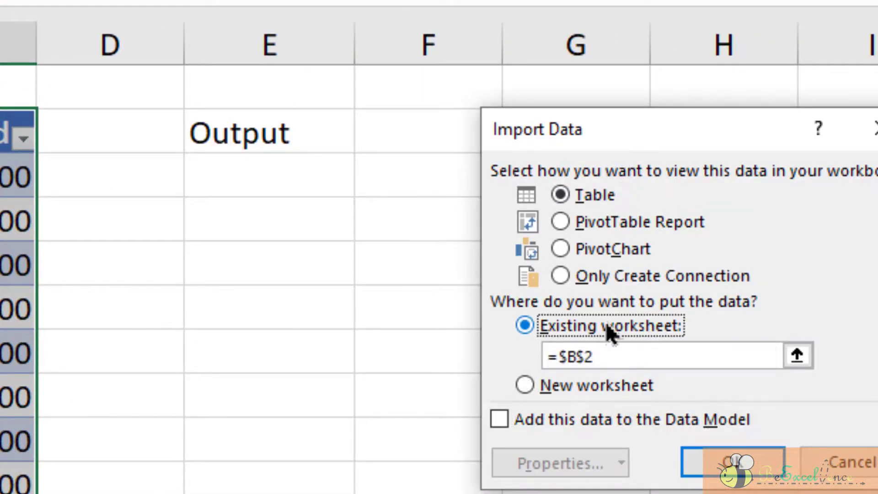
{"action": "left_click", "coordinate": [797, 355]}
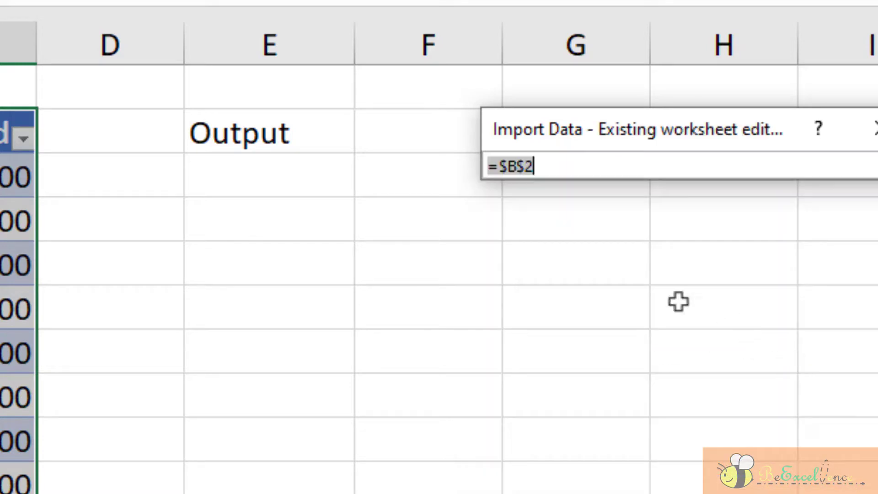
{"action": "left_click", "coordinate": [278, 133]}
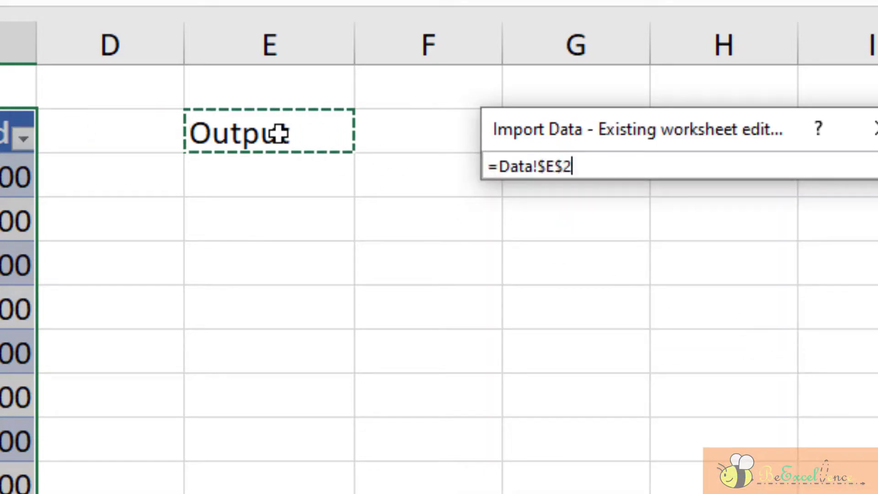
{"action": "key", "text": "Return"}
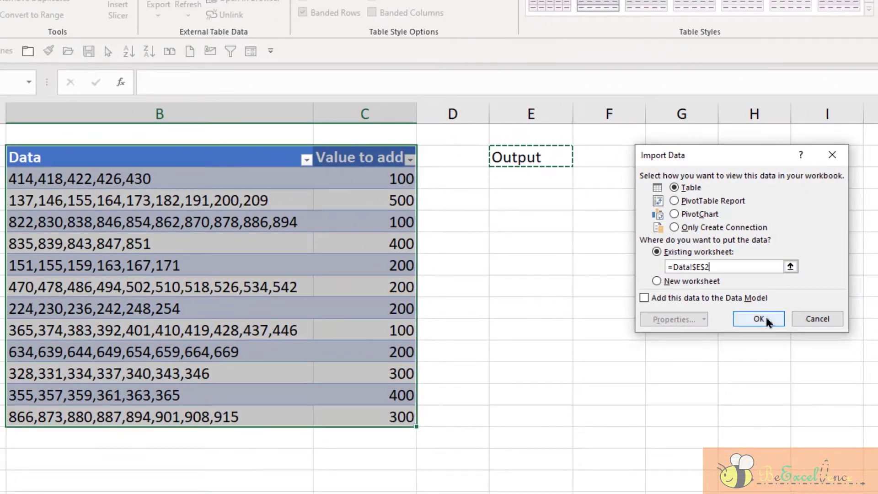
{"action": "left_click", "coordinate": [767, 320]}
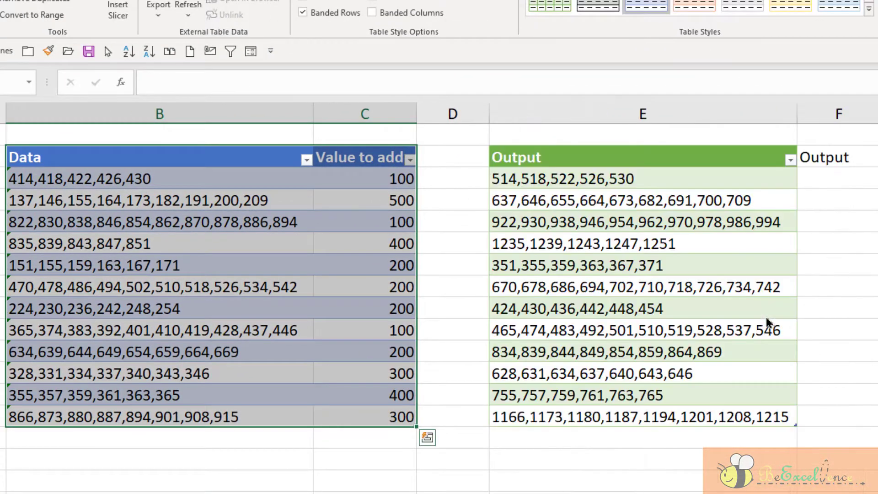
{"action": "left_click", "coordinate": [861, 321]}
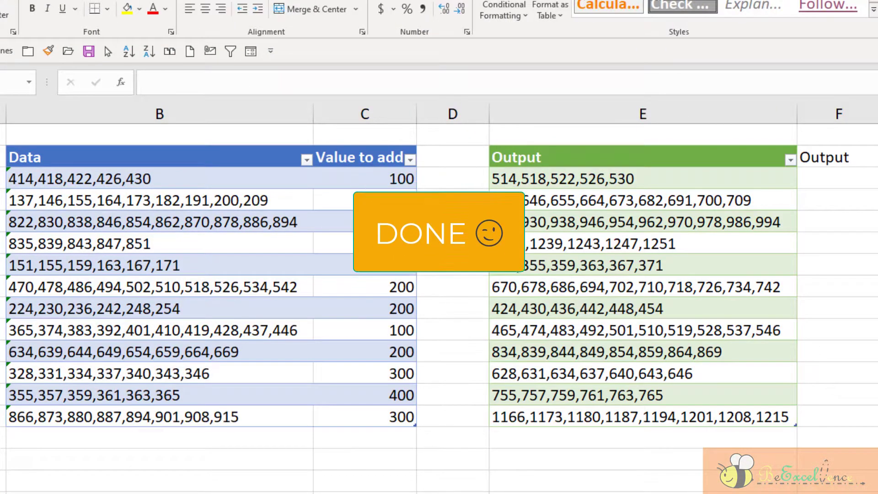